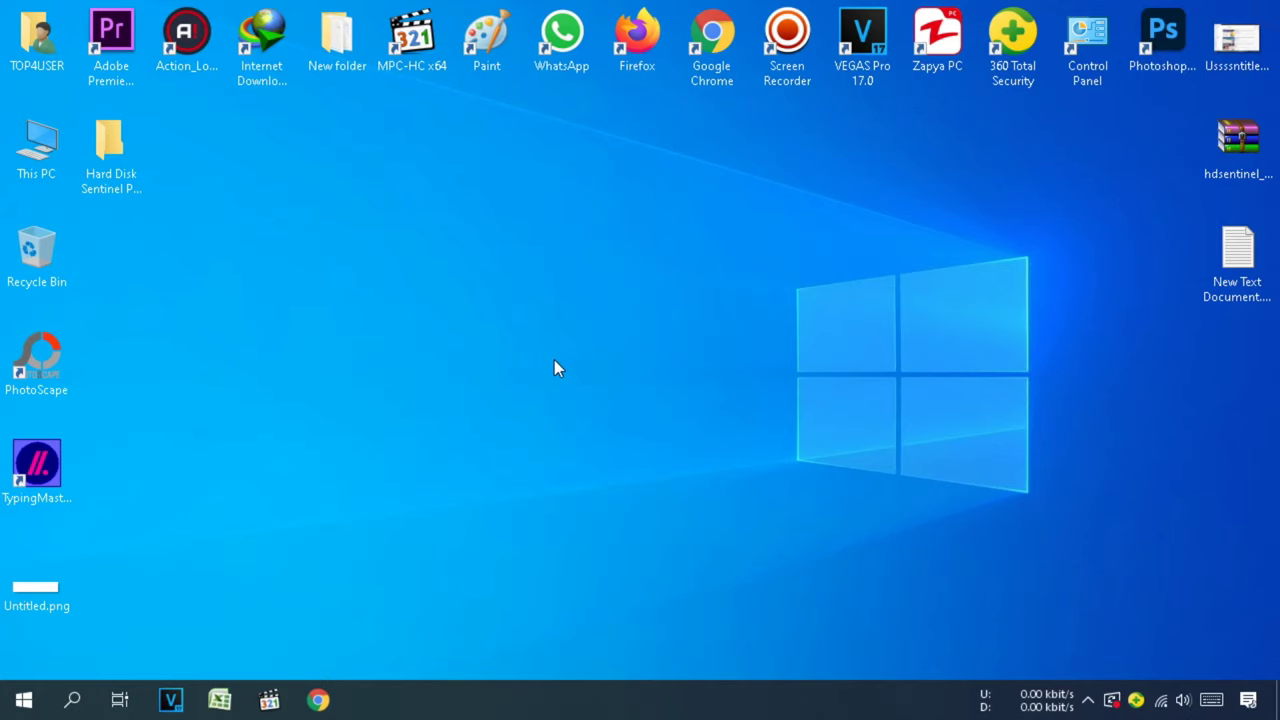
# Step: Search Google in Chrome for 'hard disk sentinel' and open the official hdsentinel.com site
pyautogui.click(318, 700)
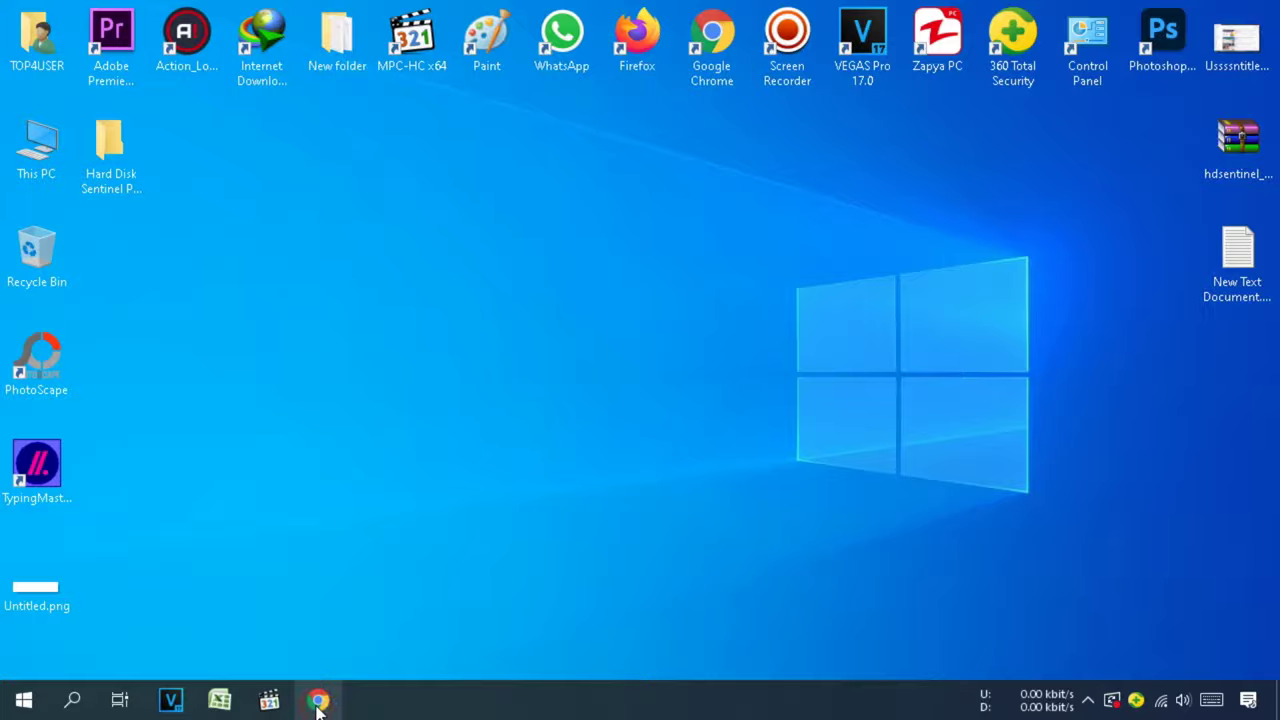
pyautogui.click(437, 421)
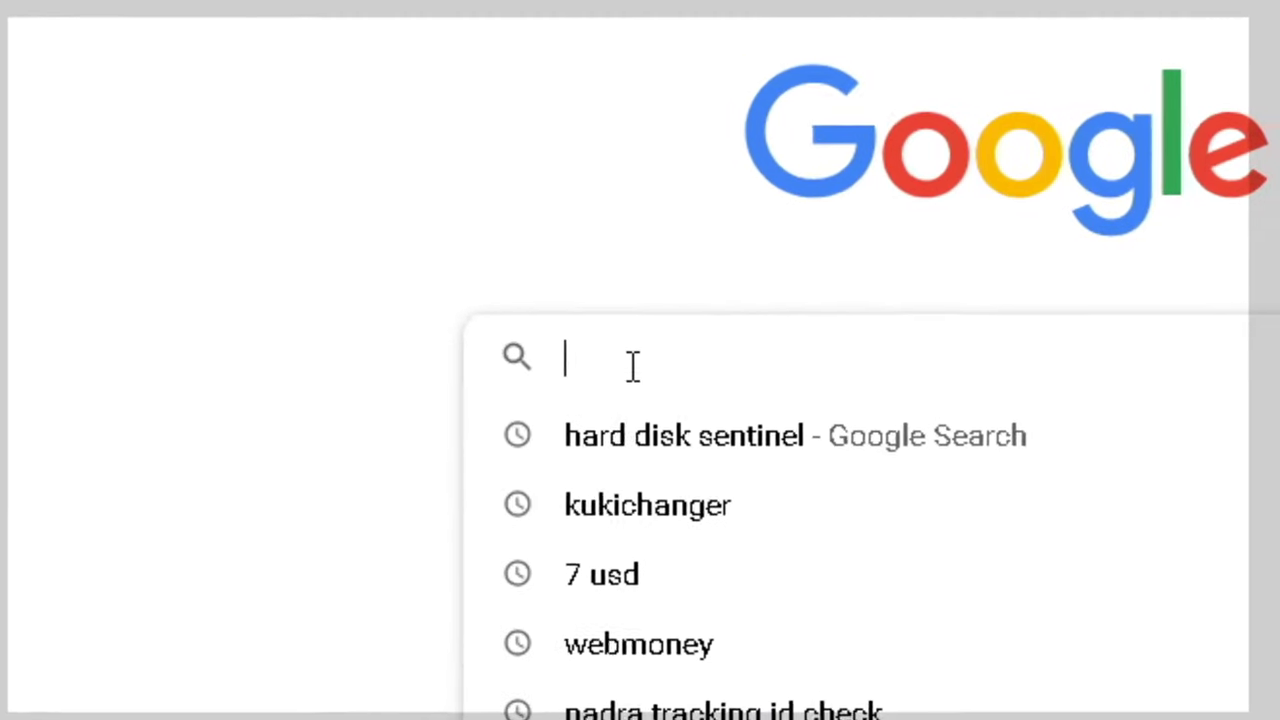
pyautogui.write('hard disk sentinel')
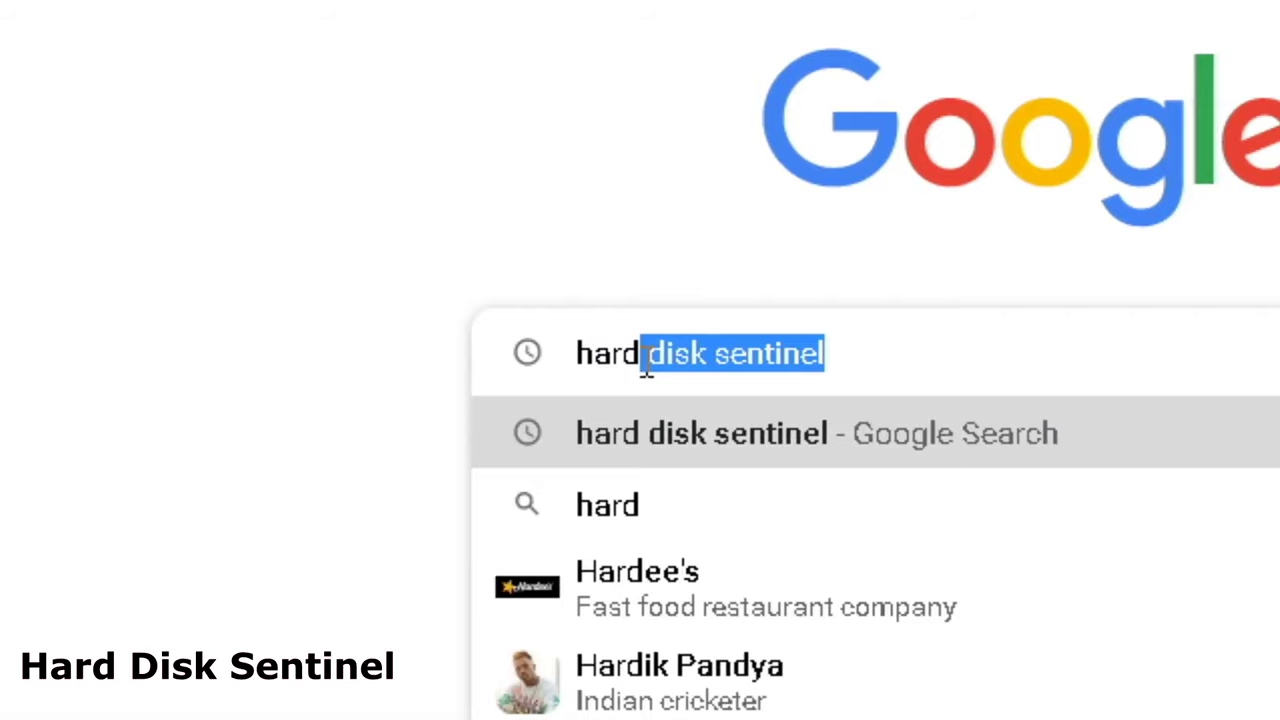
pyautogui.press('Return')
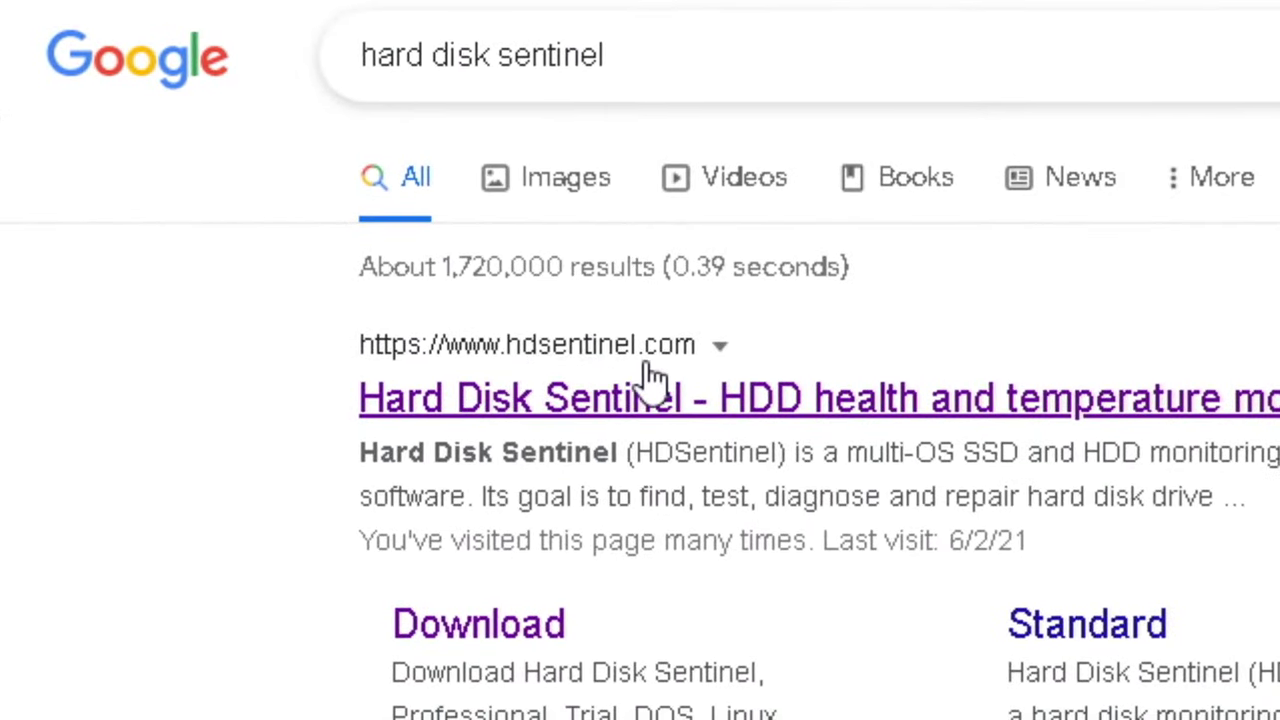
pyautogui.click(695, 397)
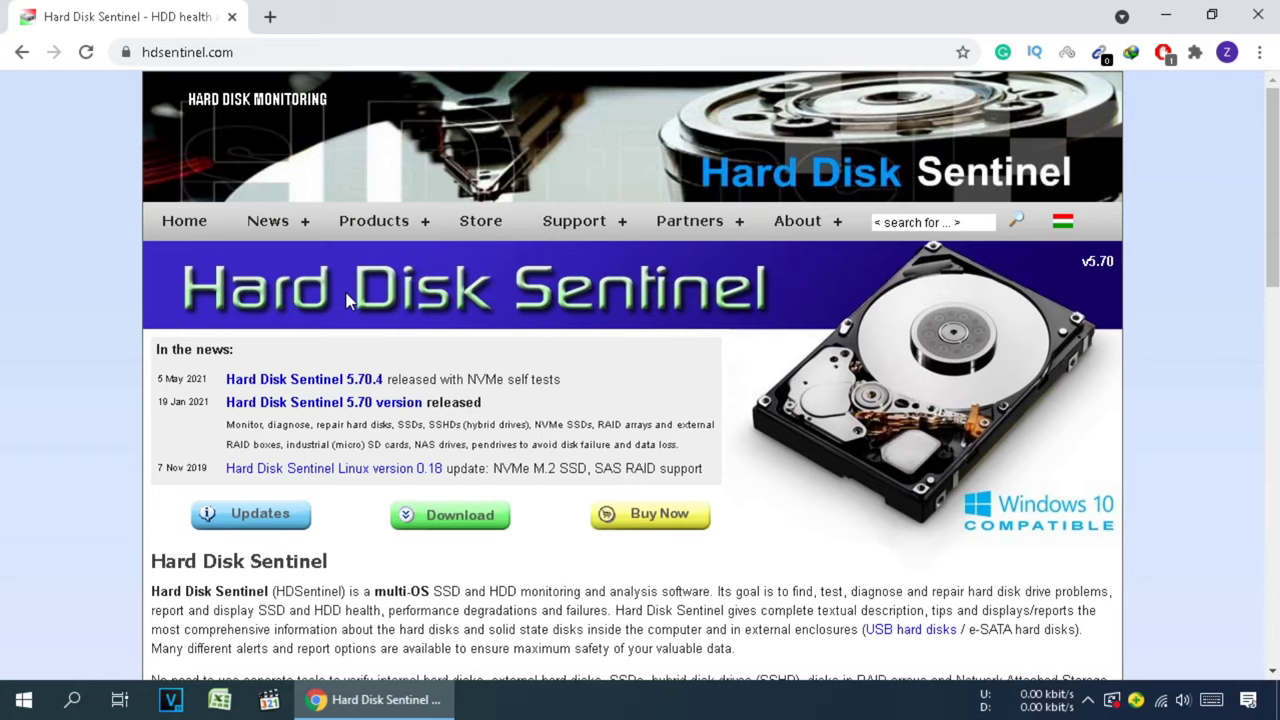
# Step: Open the download page and highlight the Professional Setup, standard edition and Trial / Free Versions labels
pyautogui.click(437, 514)
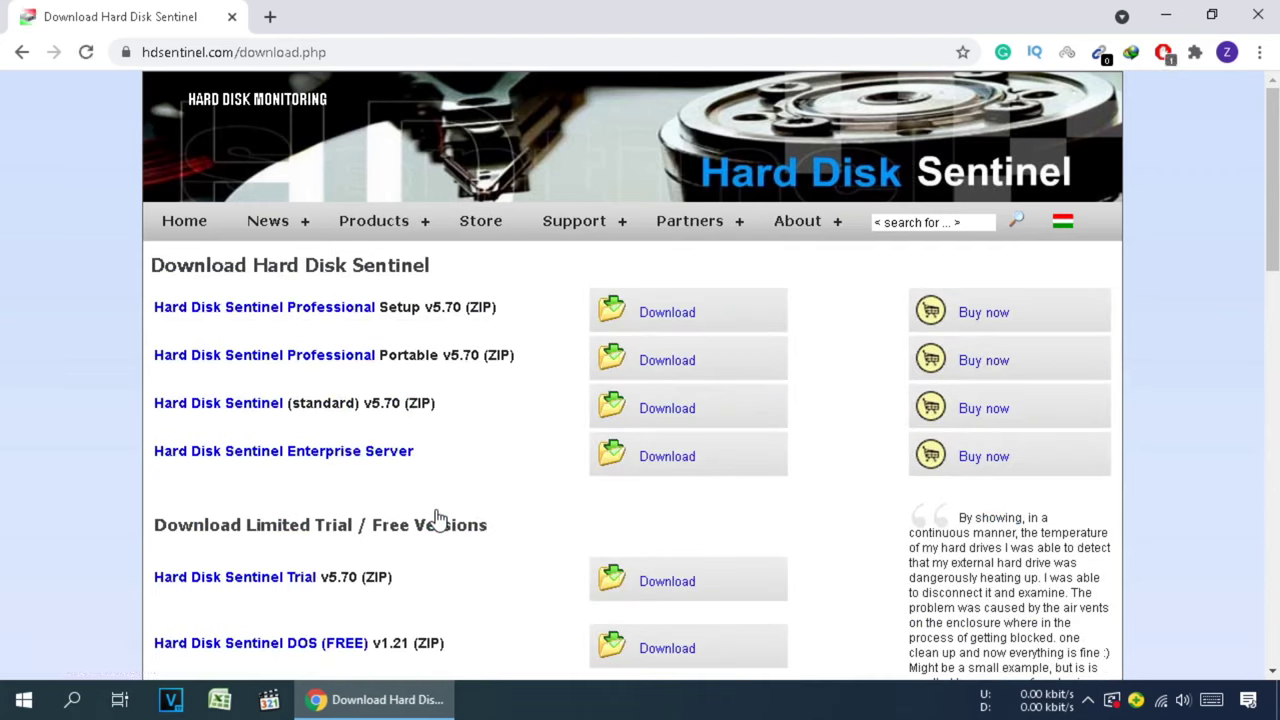
pyautogui.moveTo(403, 309); pyautogui.dragTo(484, 307)
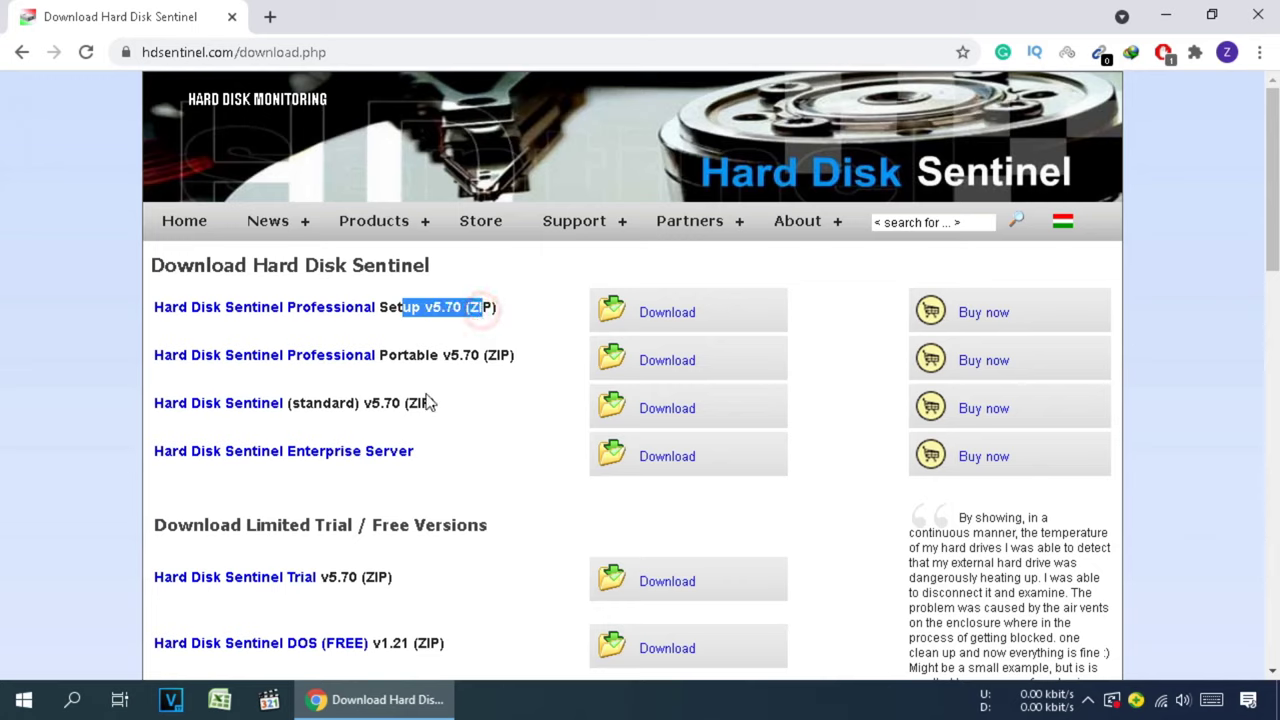
pyautogui.moveTo(331, 404); pyautogui.dragTo(406, 403)
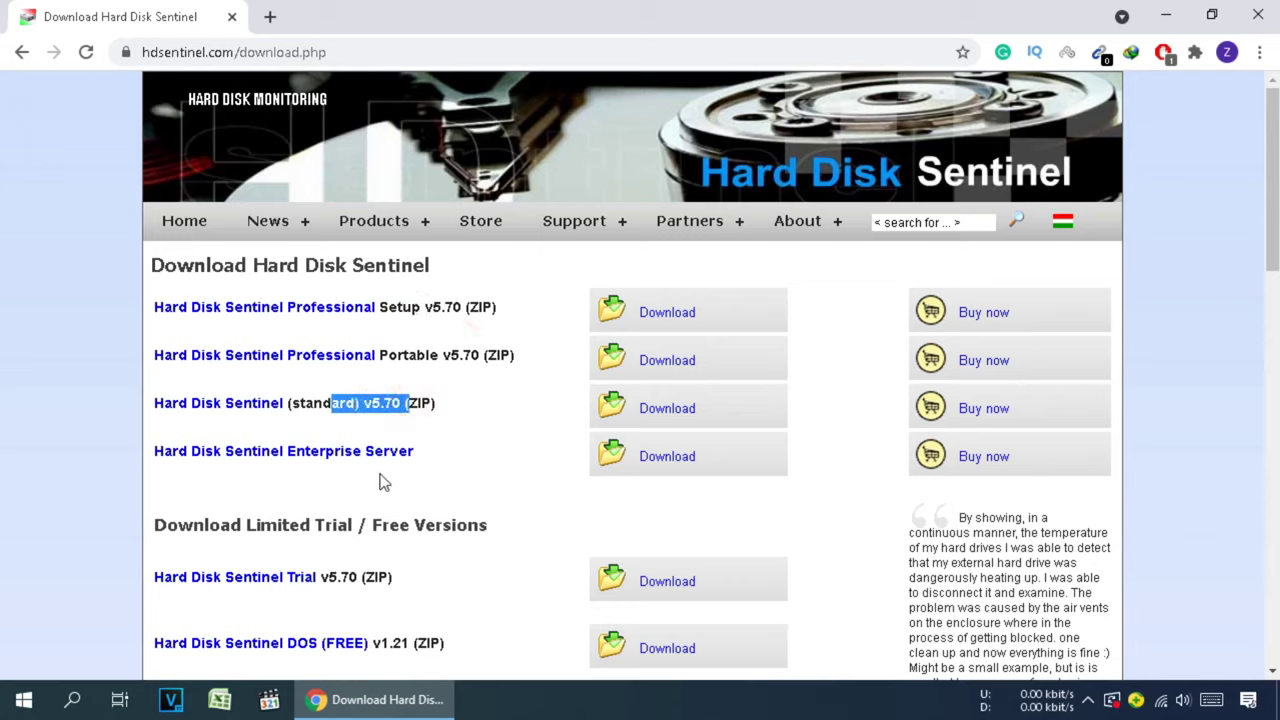
pyautogui.click(421, 477)
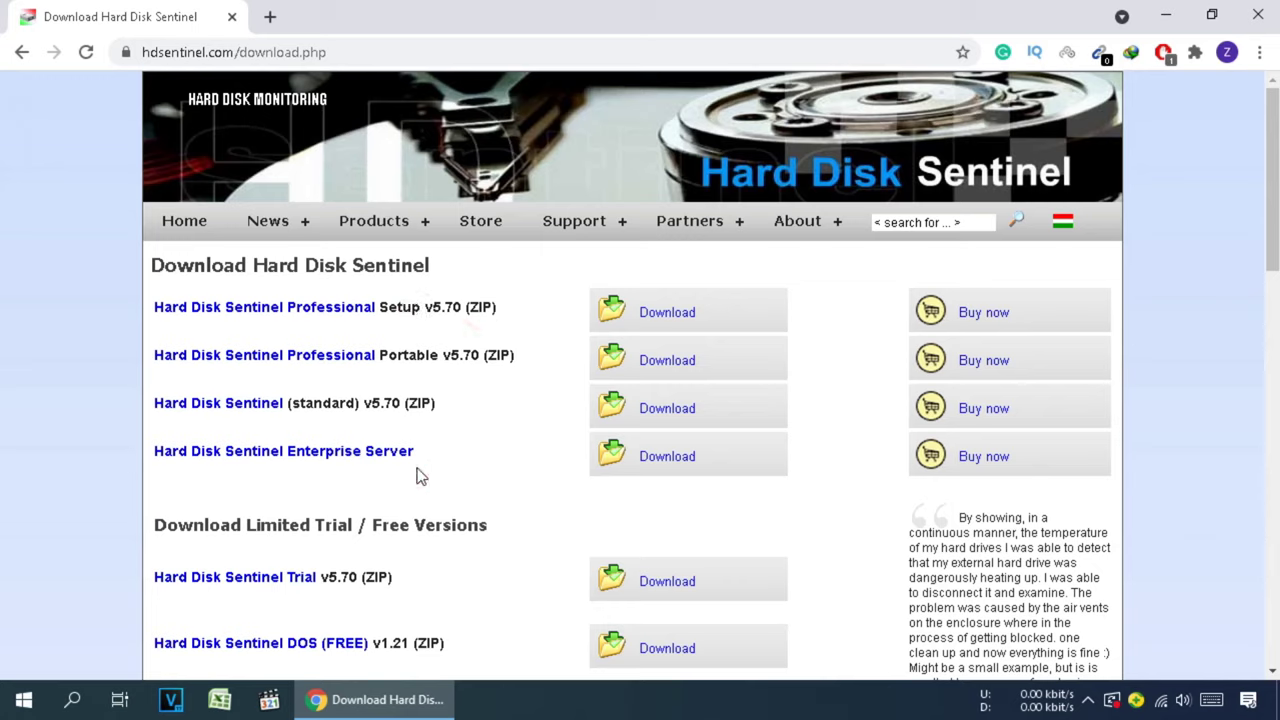
pyautogui.moveTo(315, 526); pyautogui.dragTo(490, 530)
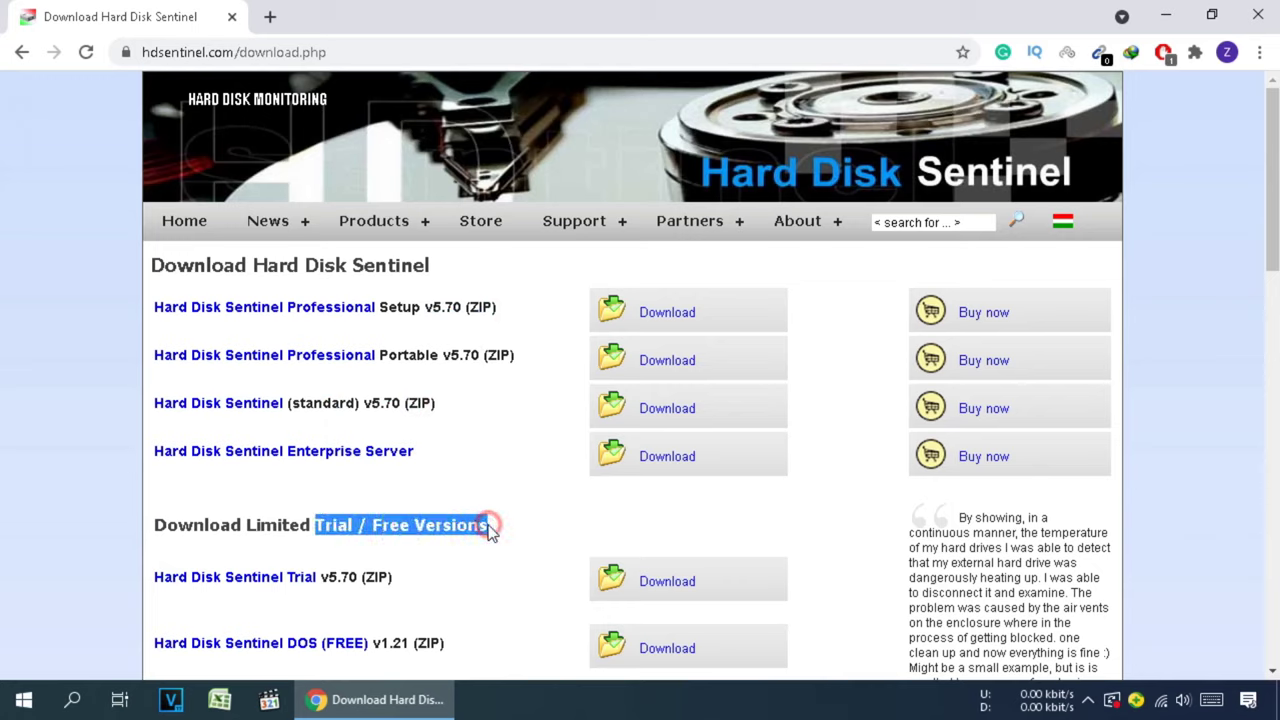
pyautogui.click(485, 532)
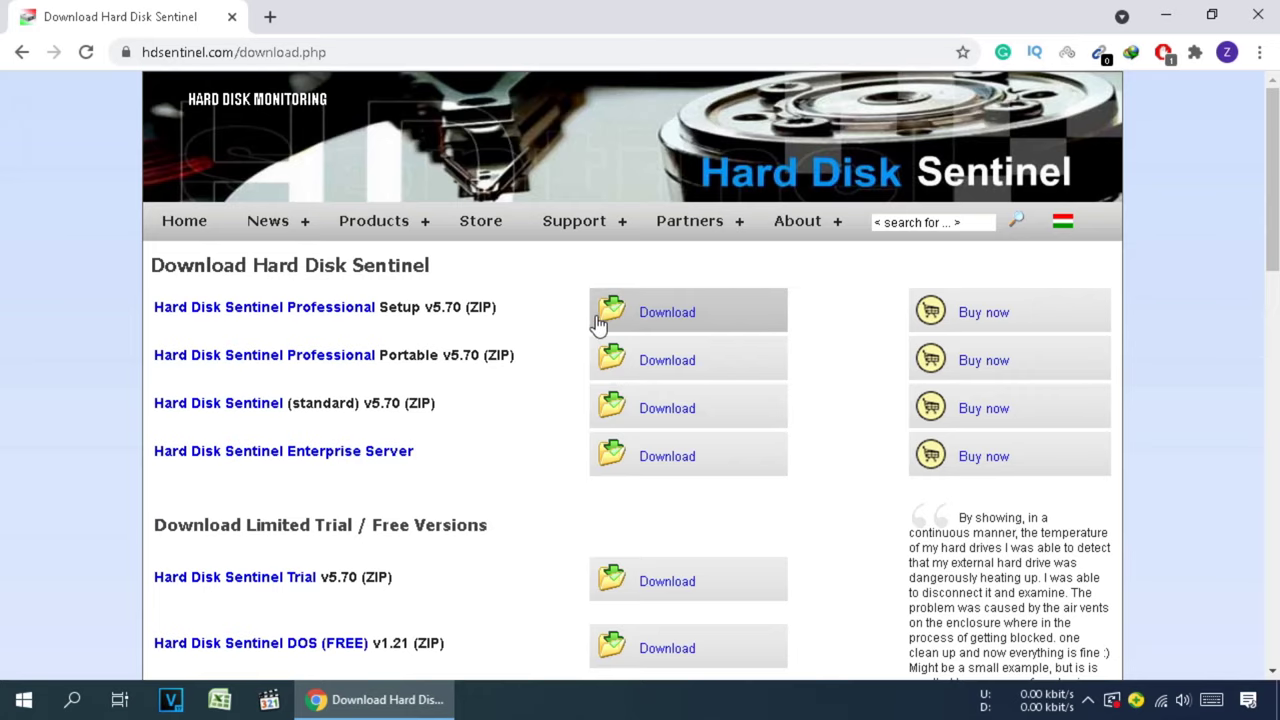
# Step: Start downloading the Professional Setup v5.70 ZIP in Internet Download Manager, then pause it
pyautogui.click(642, 318)
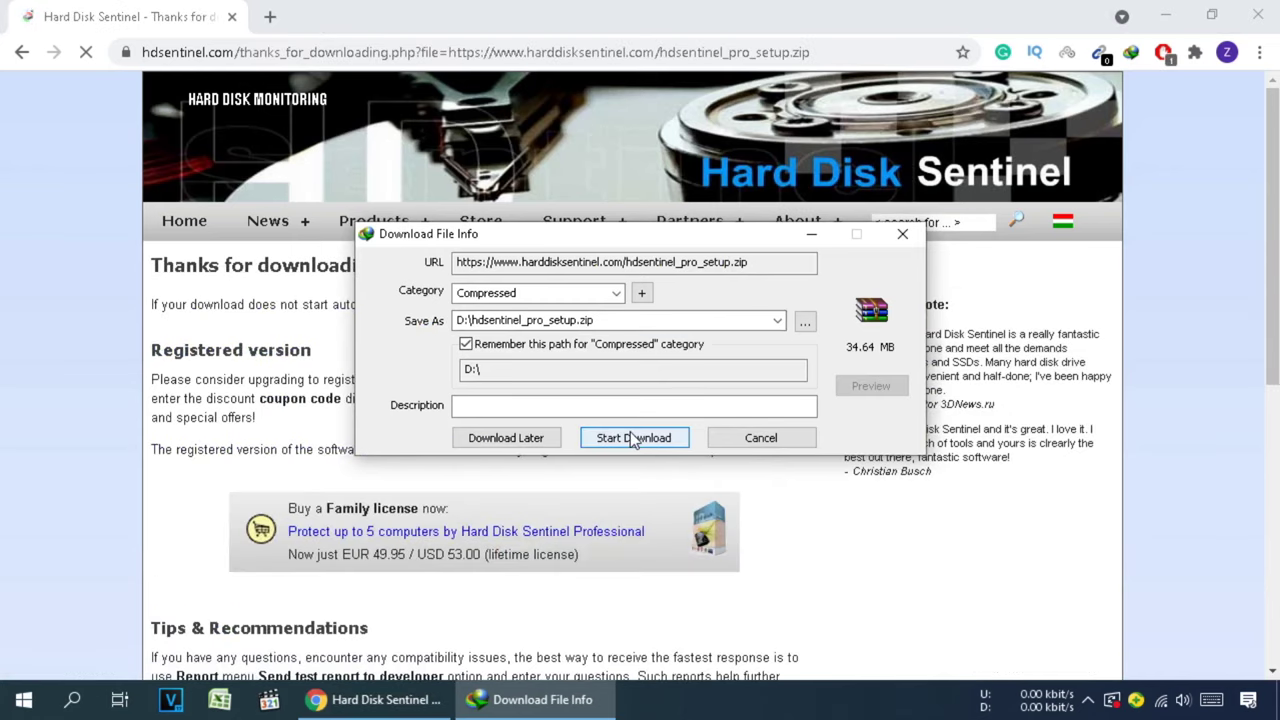
pyautogui.click(633, 437)
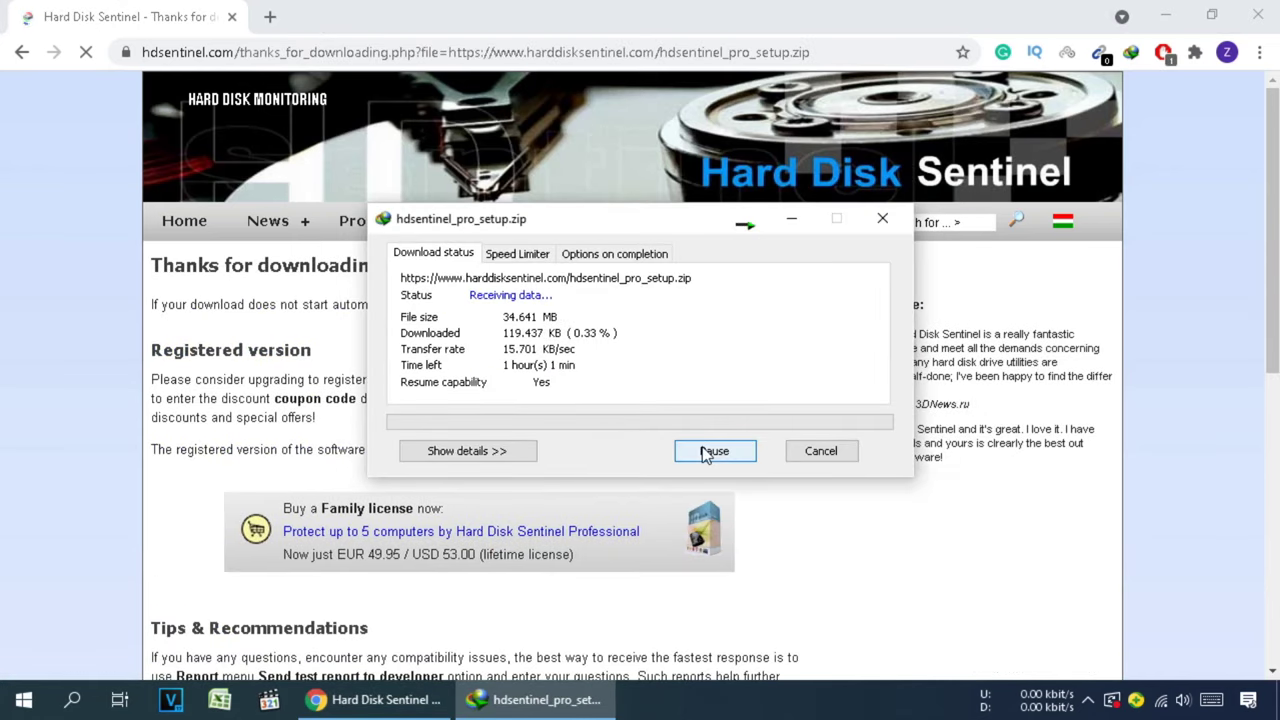
pyautogui.click(712, 451)
# Step: Minimize IDM and Chrome, and move hdsentinel_pro_setup.zip to the desktop centre
pyautogui.click(787, 220)
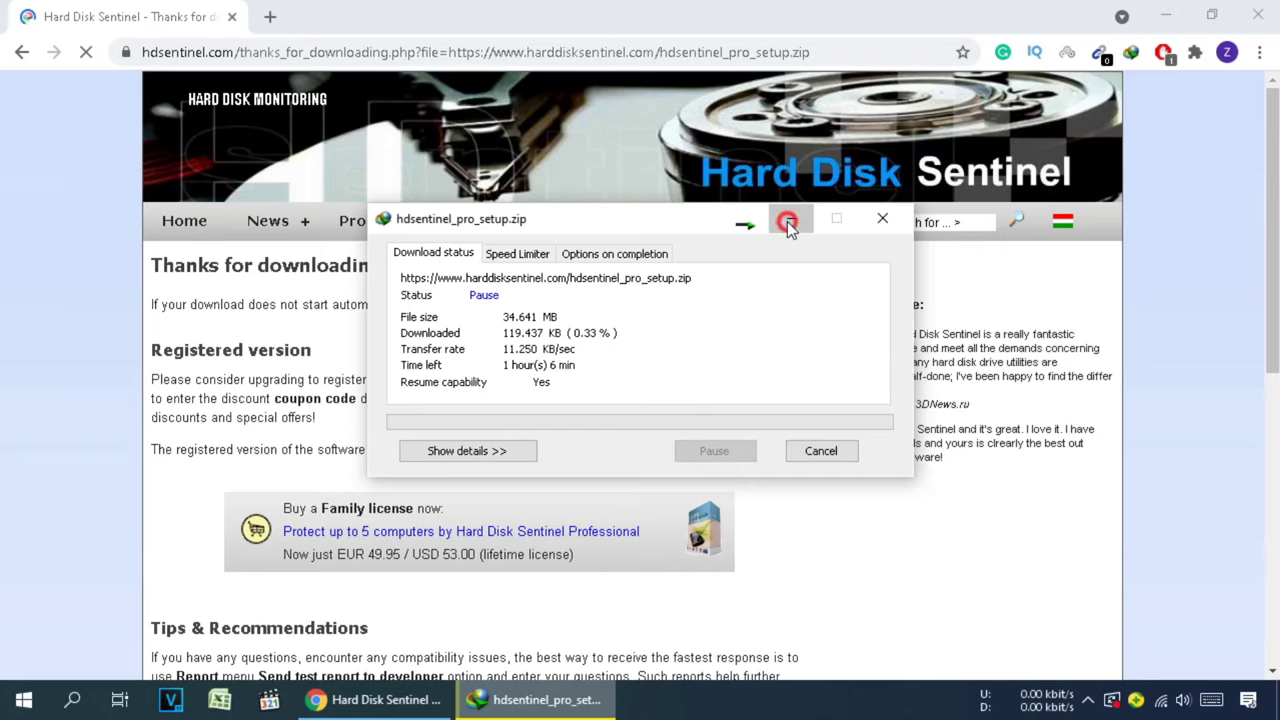
pyautogui.click(1165, 16)
pyautogui.moveTo(1244, 160); pyautogui.dragTo(973, 212)
pyautogui.moveTo(682, 220); pyautogui.dragTo(670, 228)
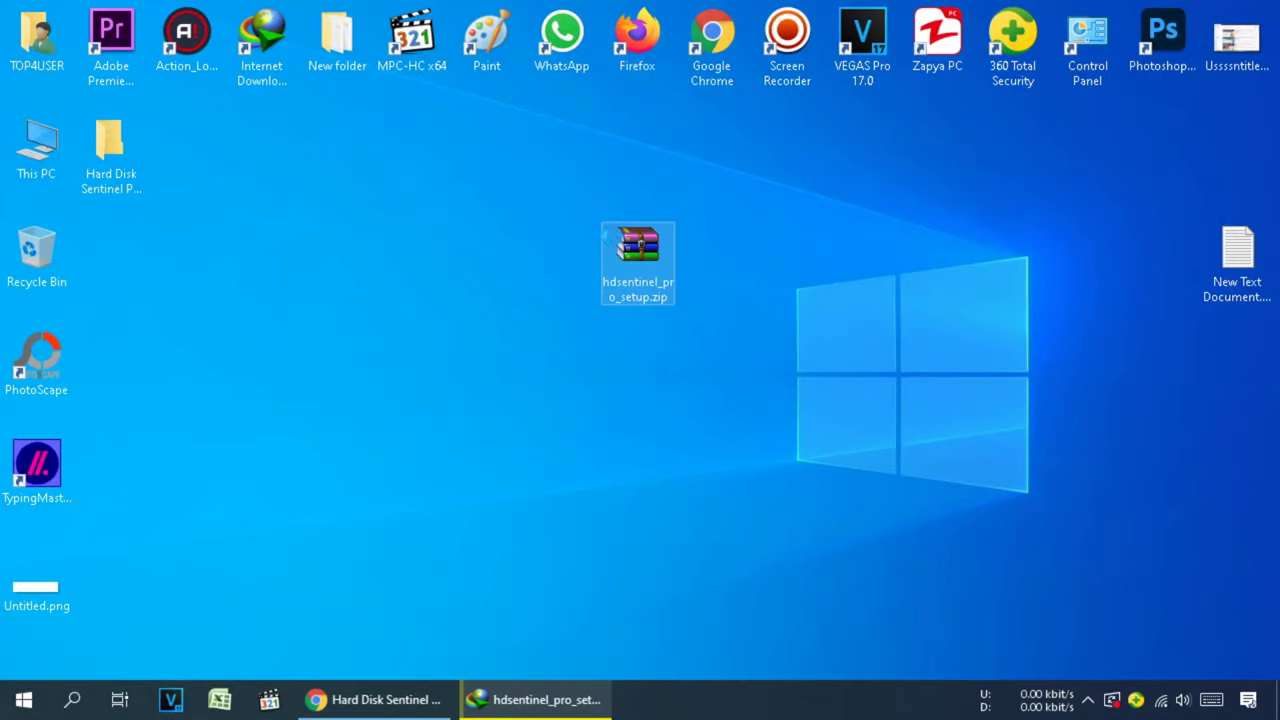
# Step: Extract hdsentinel_pro_setup.zip onto the desktop, place the exe below it, and run hdsentinel_pro_setup.exe
pyautogui.rightClick(606, 258)
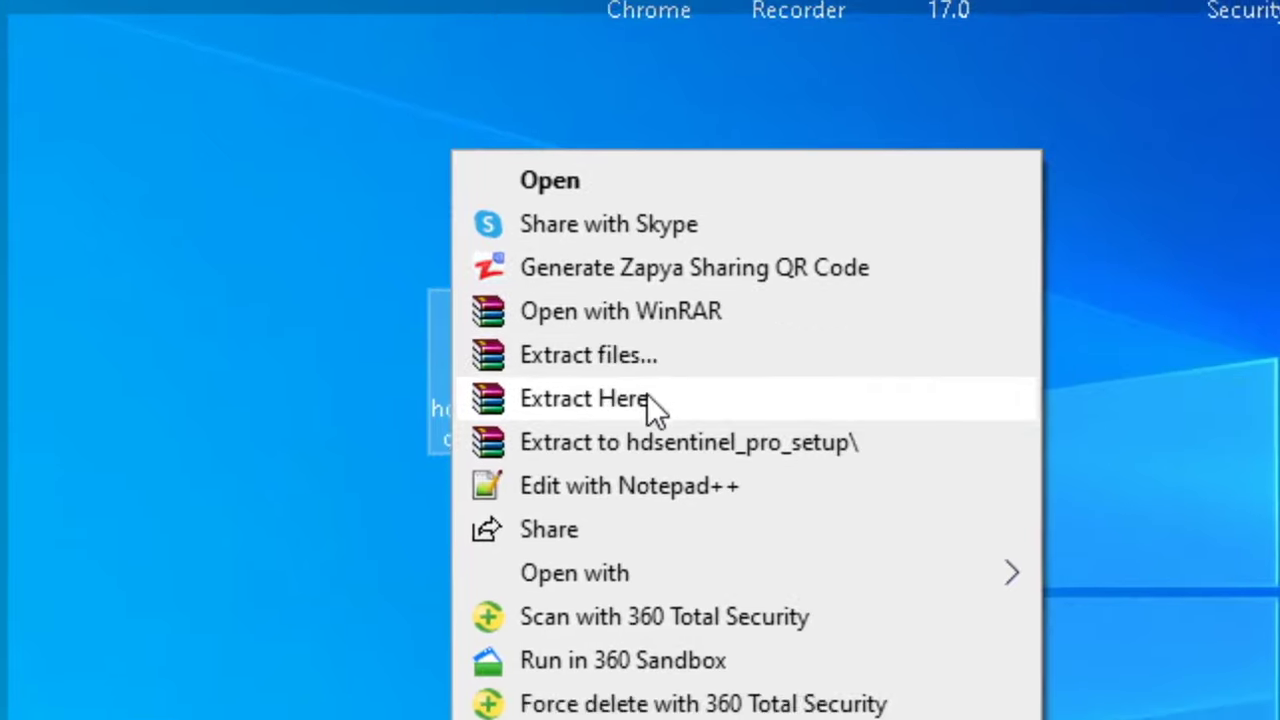
pyautogui.click(650, 400)
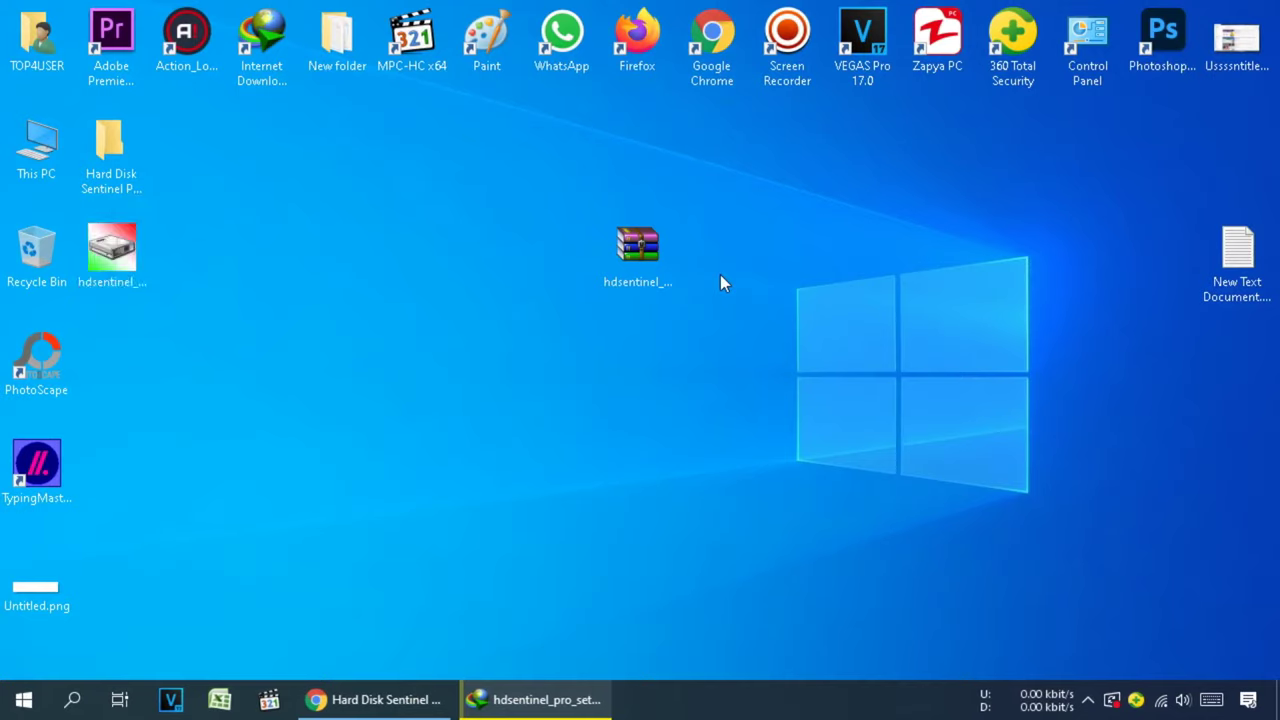
pyautogui.moveTo(111, 250); pyautogui.dragTo(577, 375)
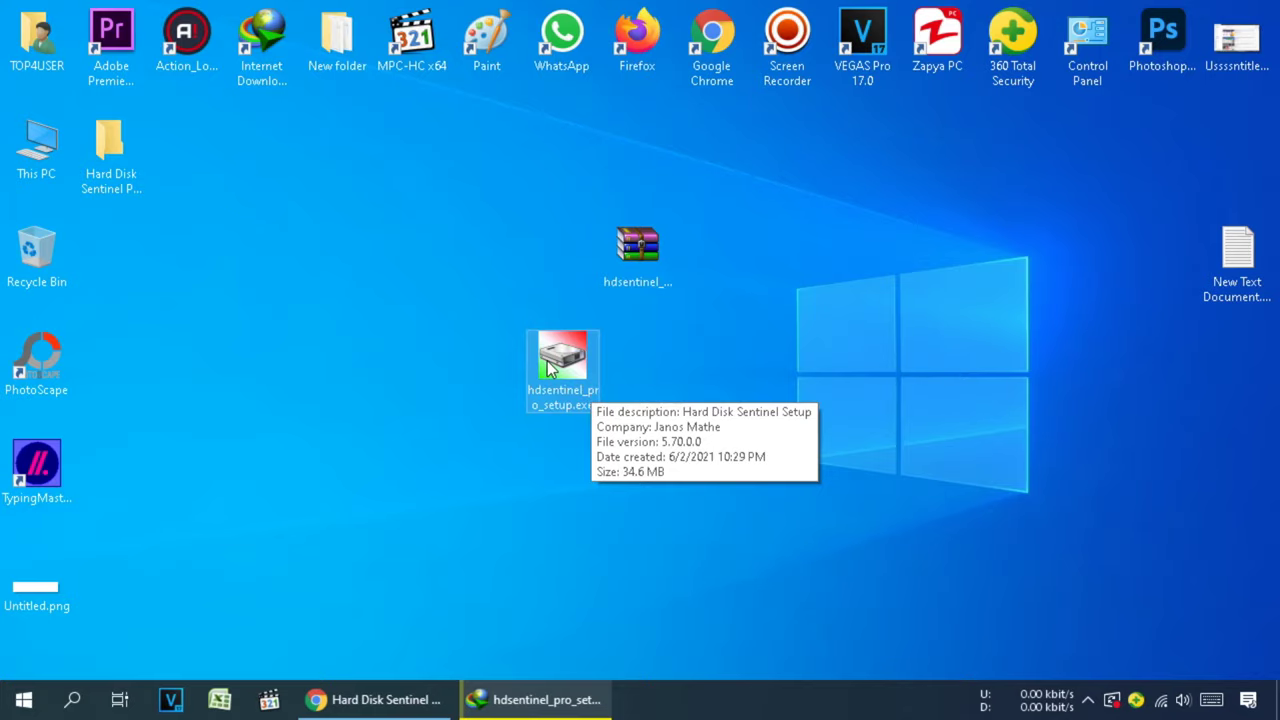
pyautogui.click(548, 368)
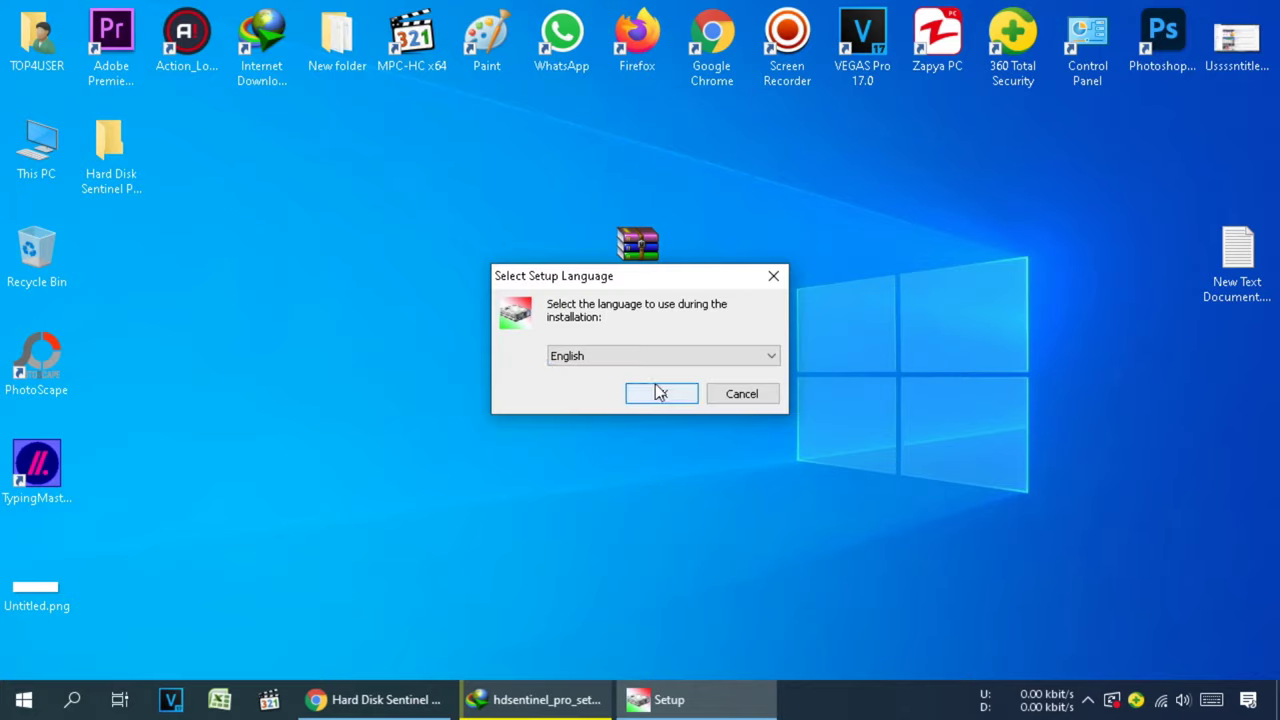
# Step: Install Hard Disk Sentinel in English with the licence accepted and default location, folder and tasks, then launch it
pyautogui.click(659, 393)
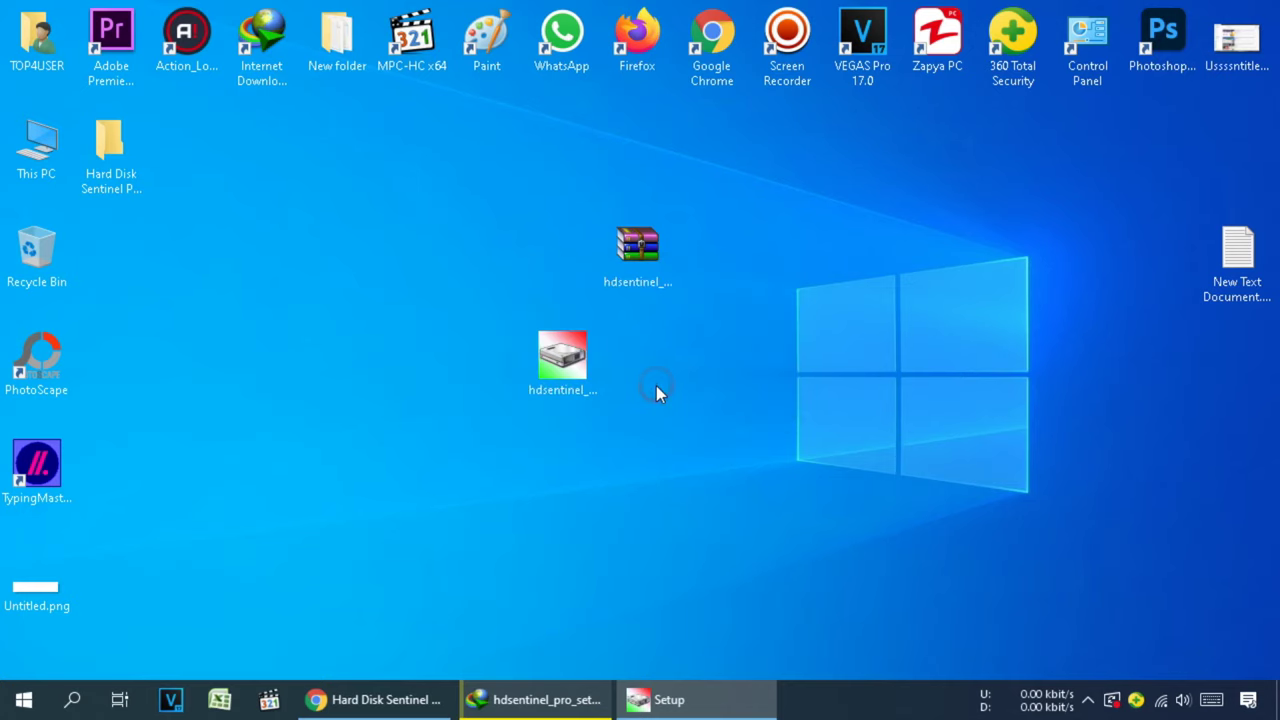
pyautogui.click(752, 508)
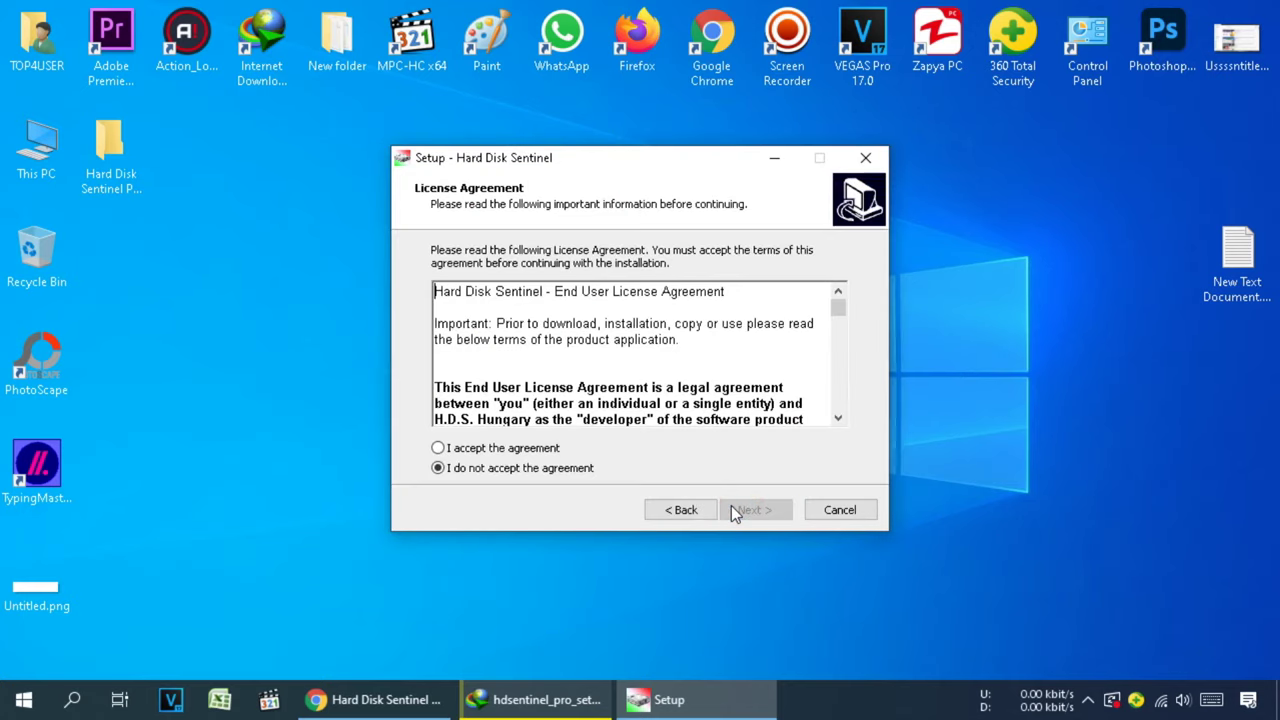
pyautogui.click(509, 450)
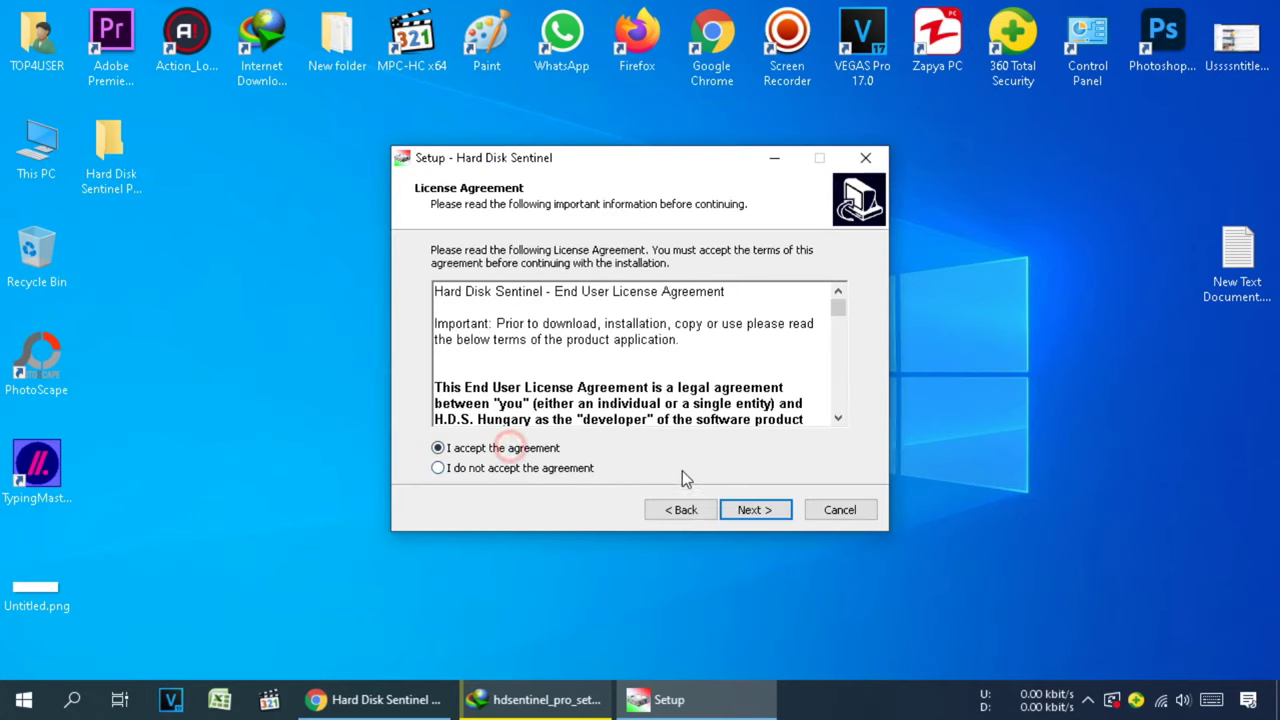
pyautogui.click(777, 512)
pyautogui.click(770, 513)
pyautogui.click(751, 512)
pyautogui.click(760, 514)
pyautogui.click(760, 512)
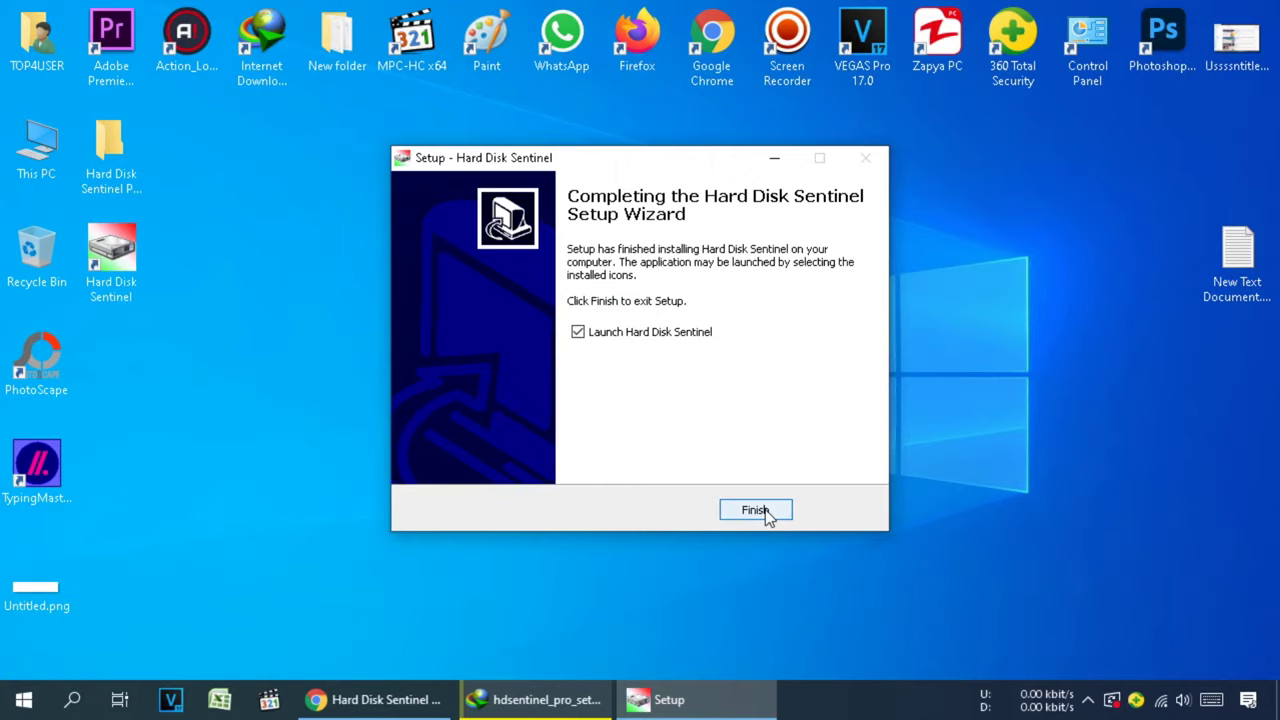
pyautogui.click(762, 512)
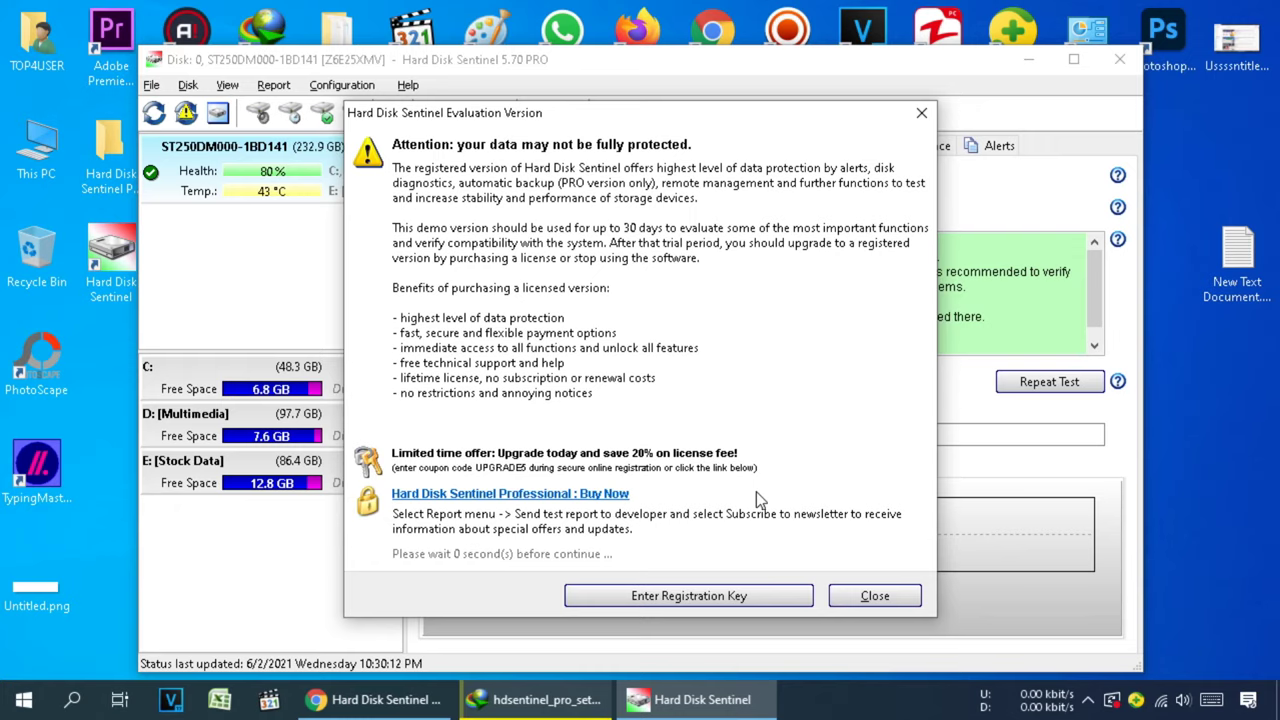
# Step: Replace the registration name in the Registration settings, then go back to Chrome's download.php page
pyautogui.click(765, 596)
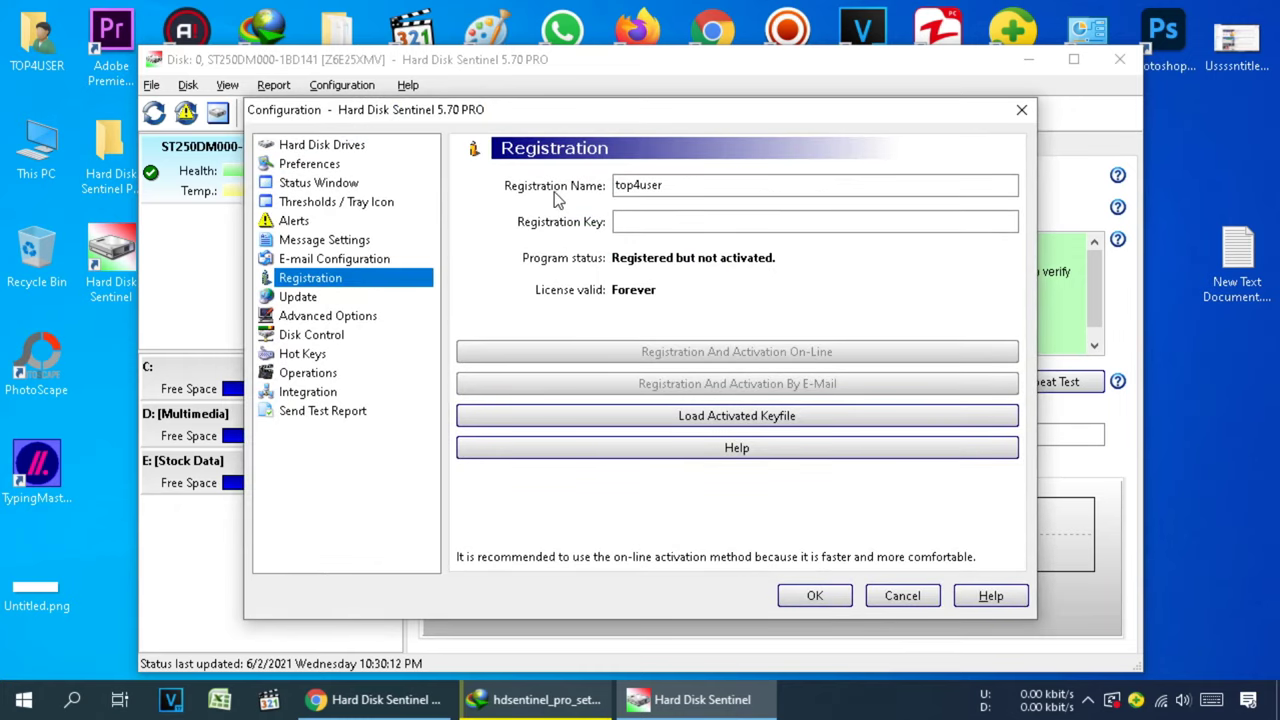
pyautogui.moveTo(694, 188); pyautogui.dragTo(585, 193)
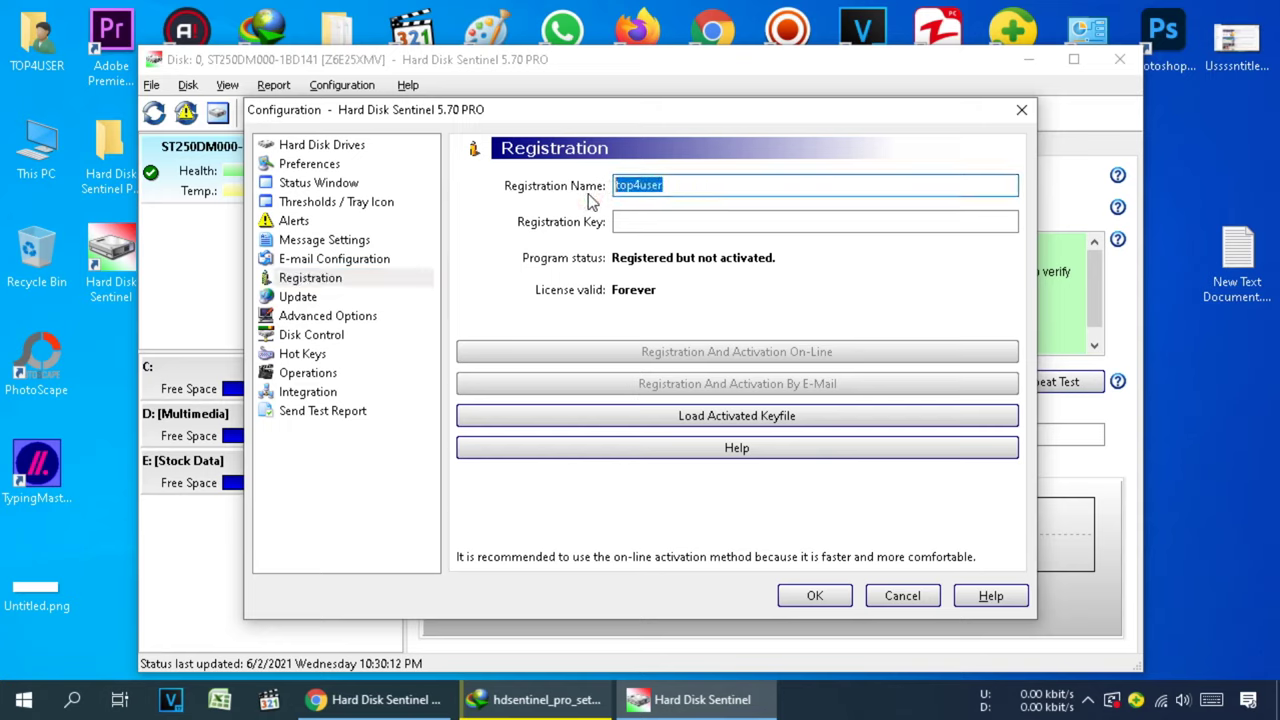
pyautogui.write('T')
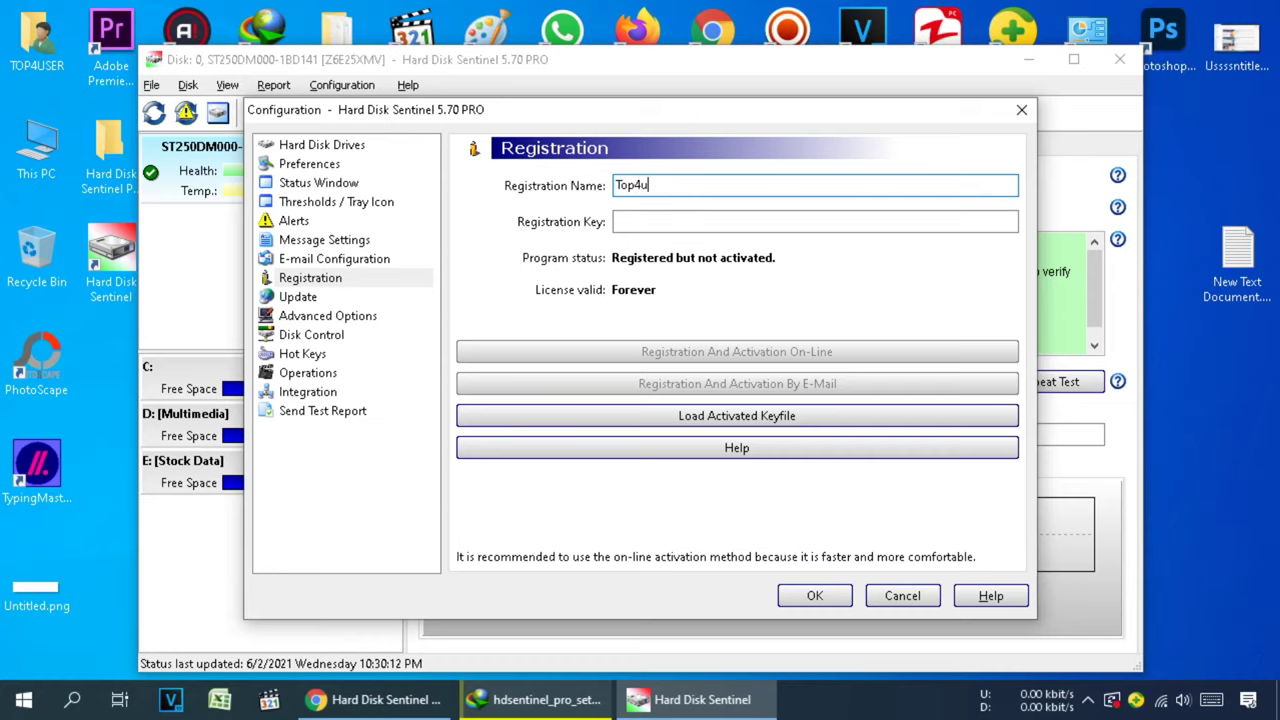
pyautogui.click(586, 221)
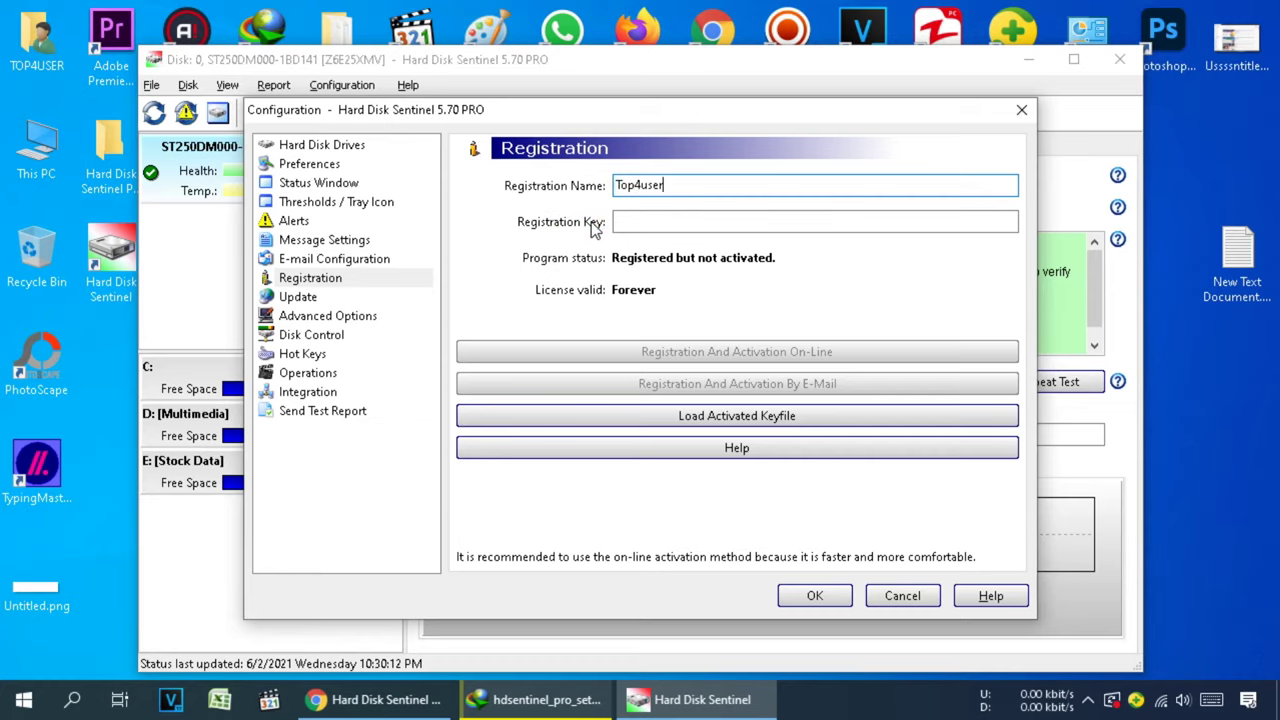
pyautogui.click(375, 699)
pyautogui.click(22, 52)
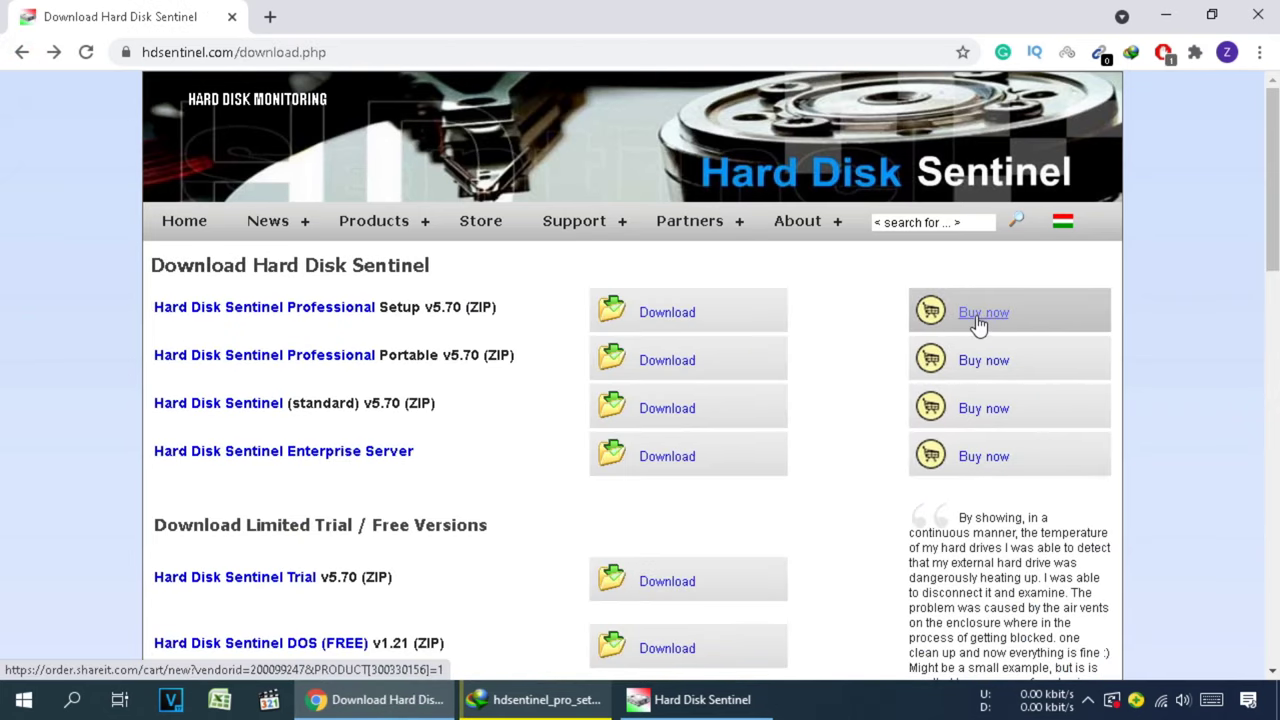
# Step: Open the MyCommerce cart for Hard Disk Sentinel Professional at 29.95 USD and scroll through it
pyautogui.click(978, 320)
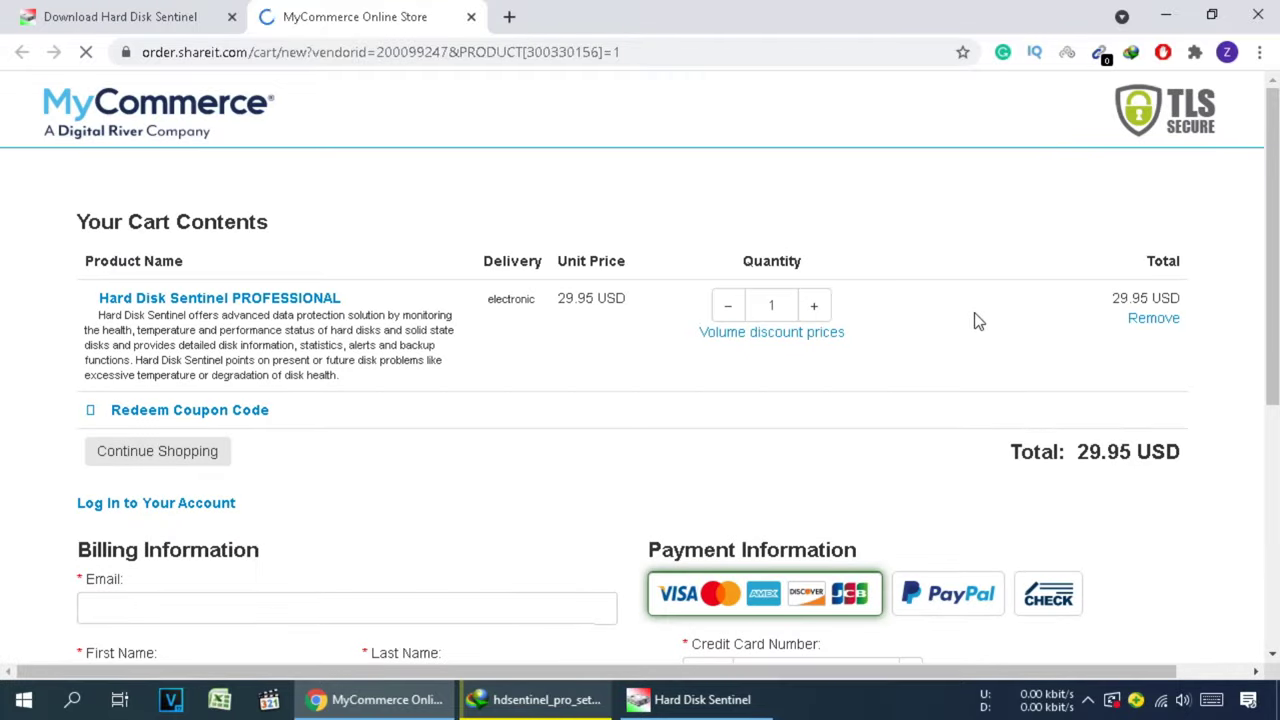
pyautogui.scroll(-4, 1191, 306)
pyautogui.scroll(4, 1193, 307)
pyautogui.scroll(-2, 1194, 306)
pyautogui.scroll(2, 1130, 307)
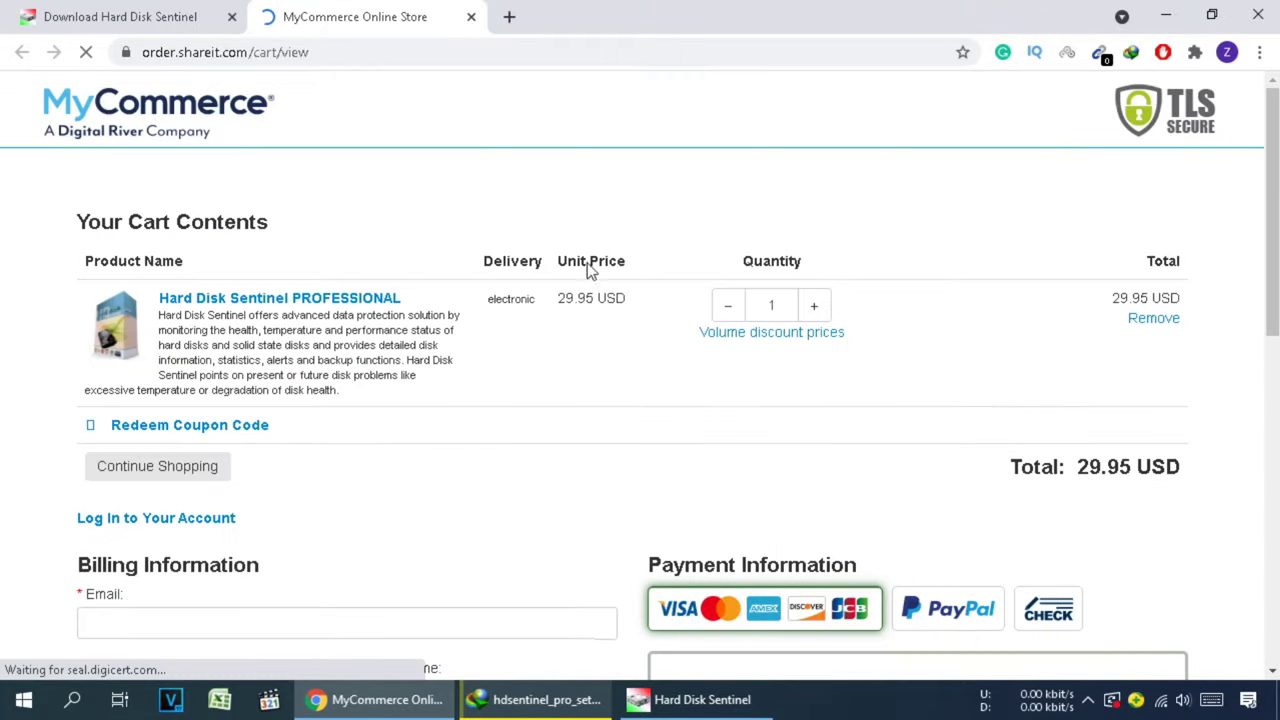
pyautogui.scroll(-3, 855, 309)
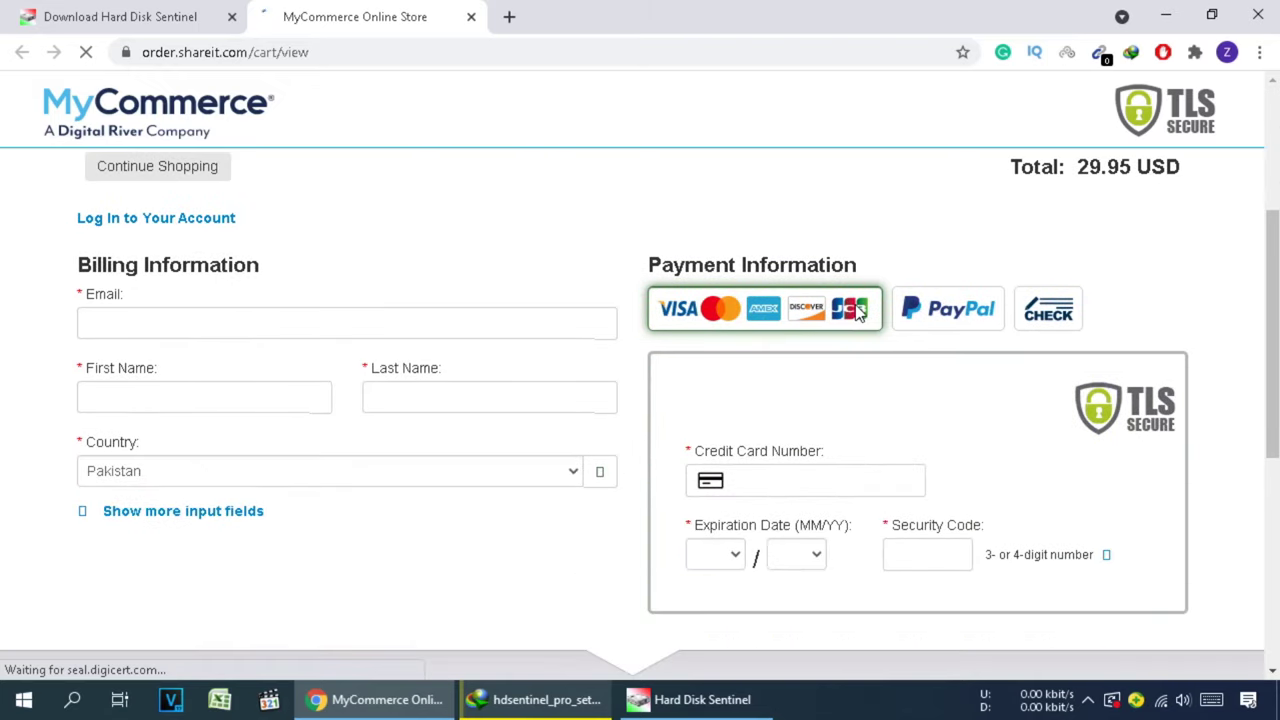
# Step: Review the billing form, keep waiting on the unresponsive store page, and minimize Chrome
pyautogui.click(160, 325)
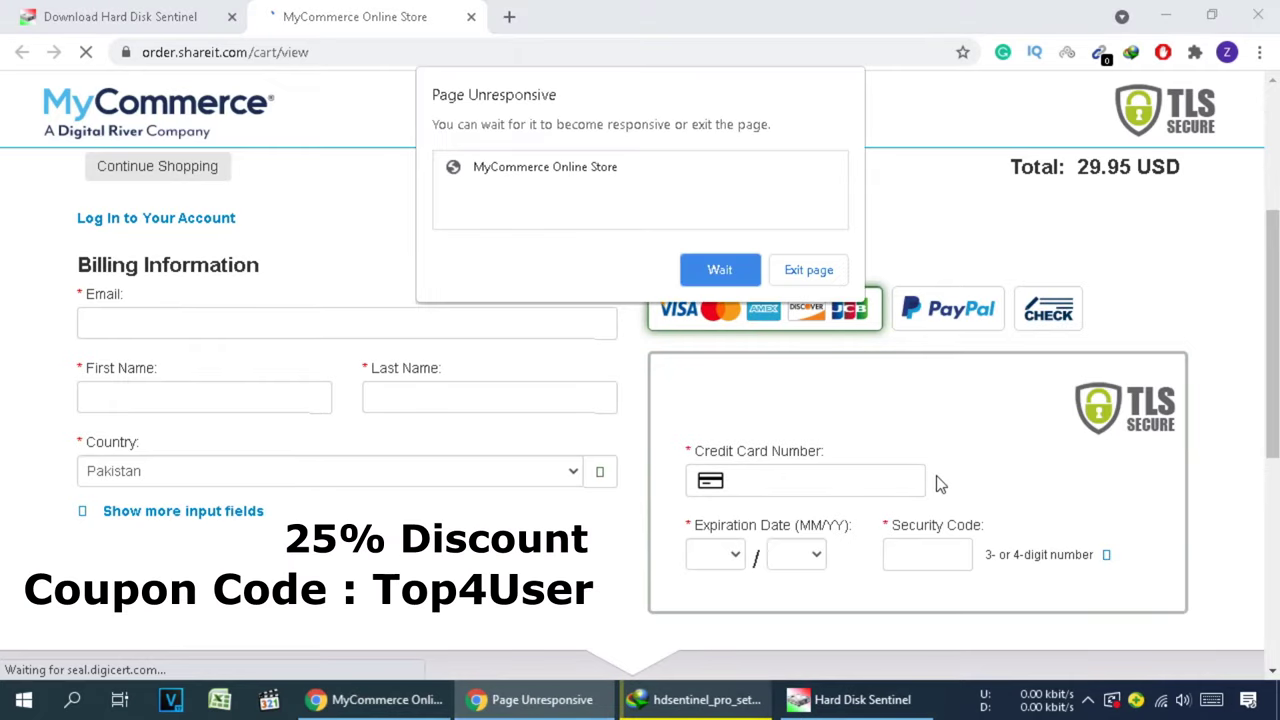
pyautogui.click(730, 278)
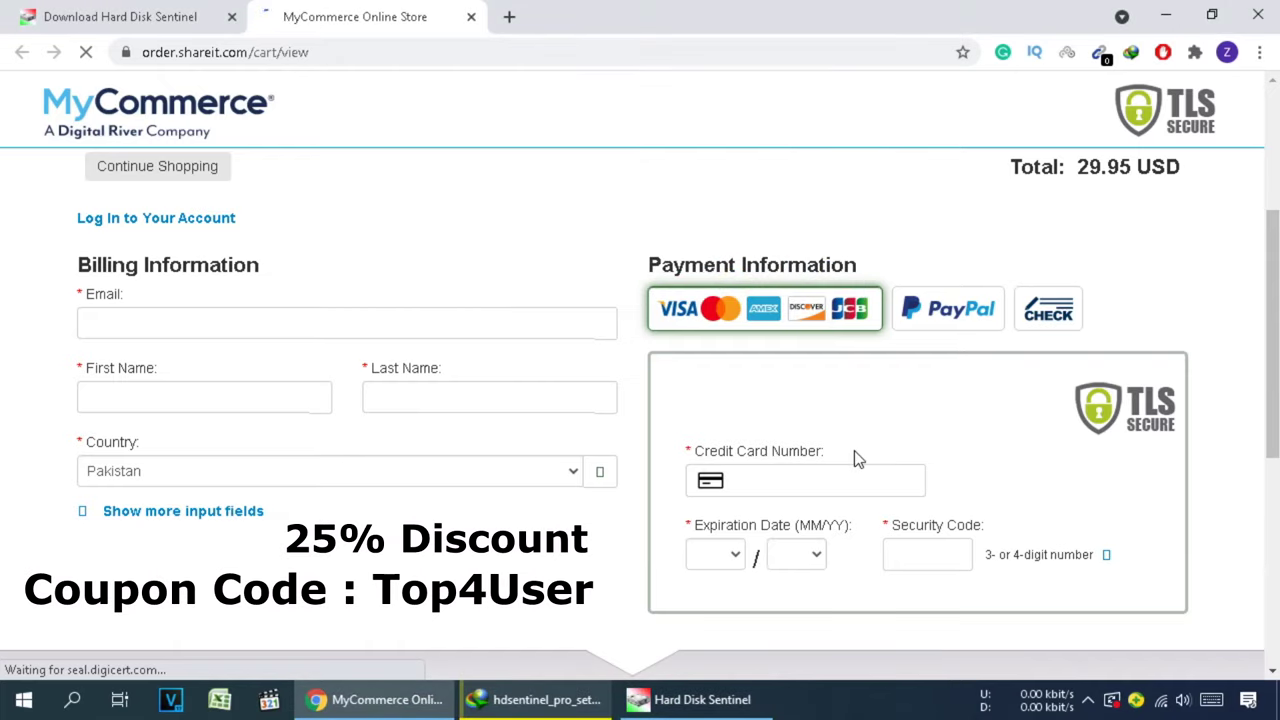
pyautogui.scroll(-4, 853, 450)
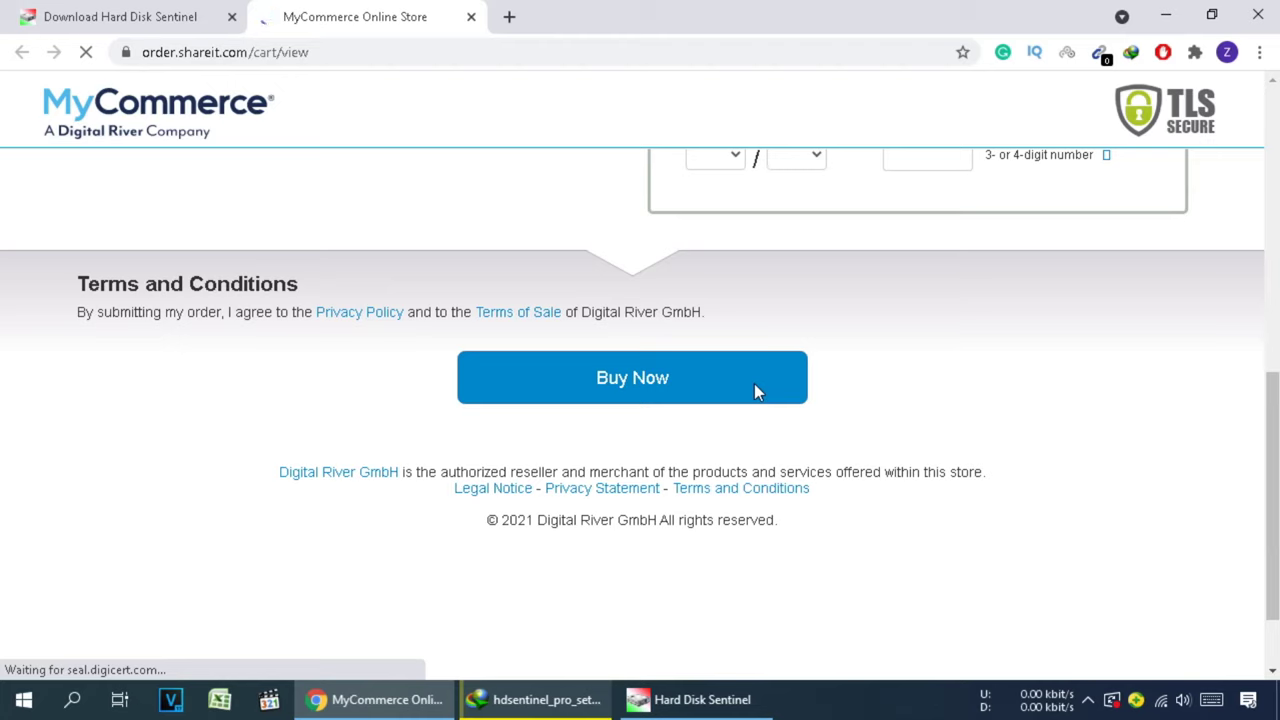
pyautogui.click(1165, 16)
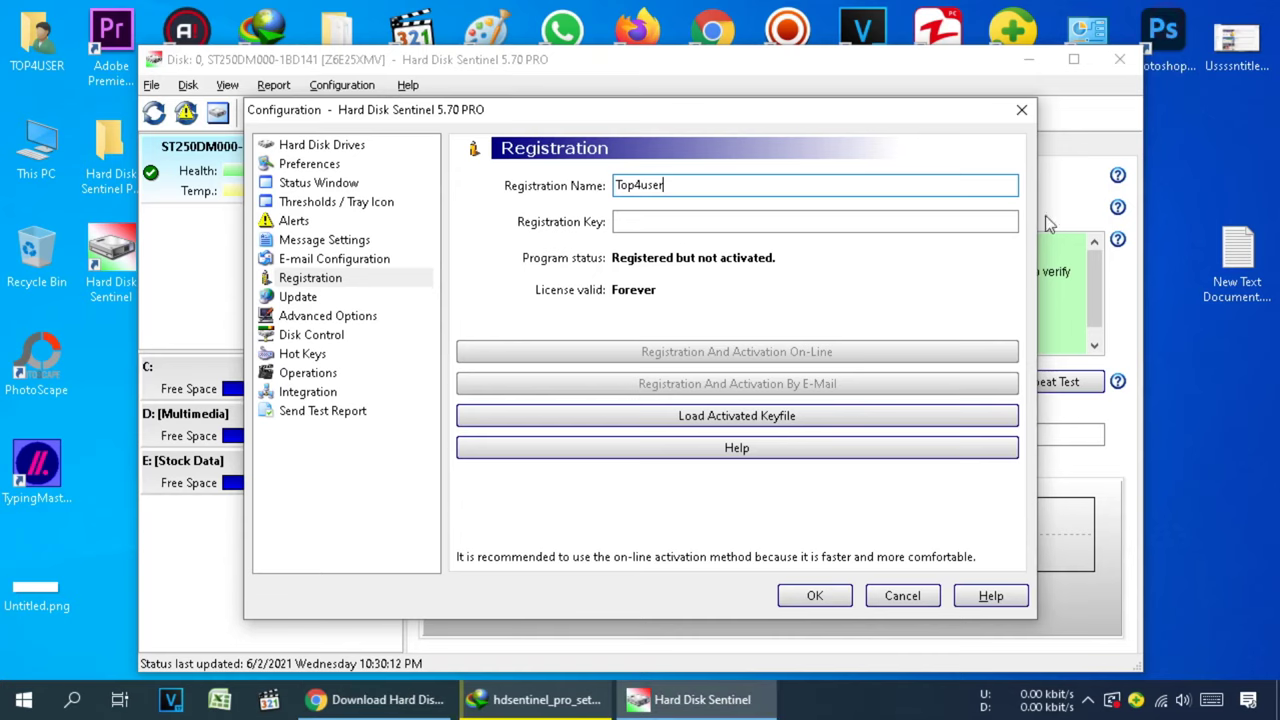
# Step: Paste the registration key, activate the licence online, and close the configuration window
pyautogui.click(725, 221)
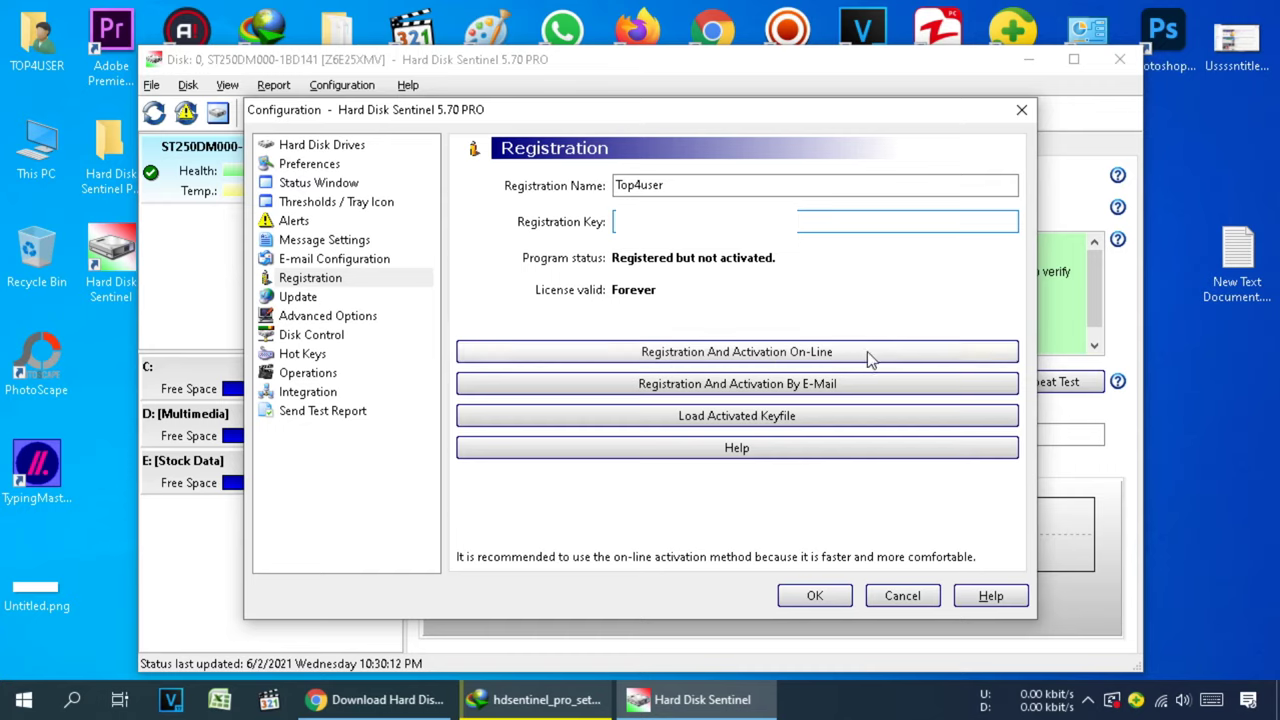
pyautogui.click(800, 358)
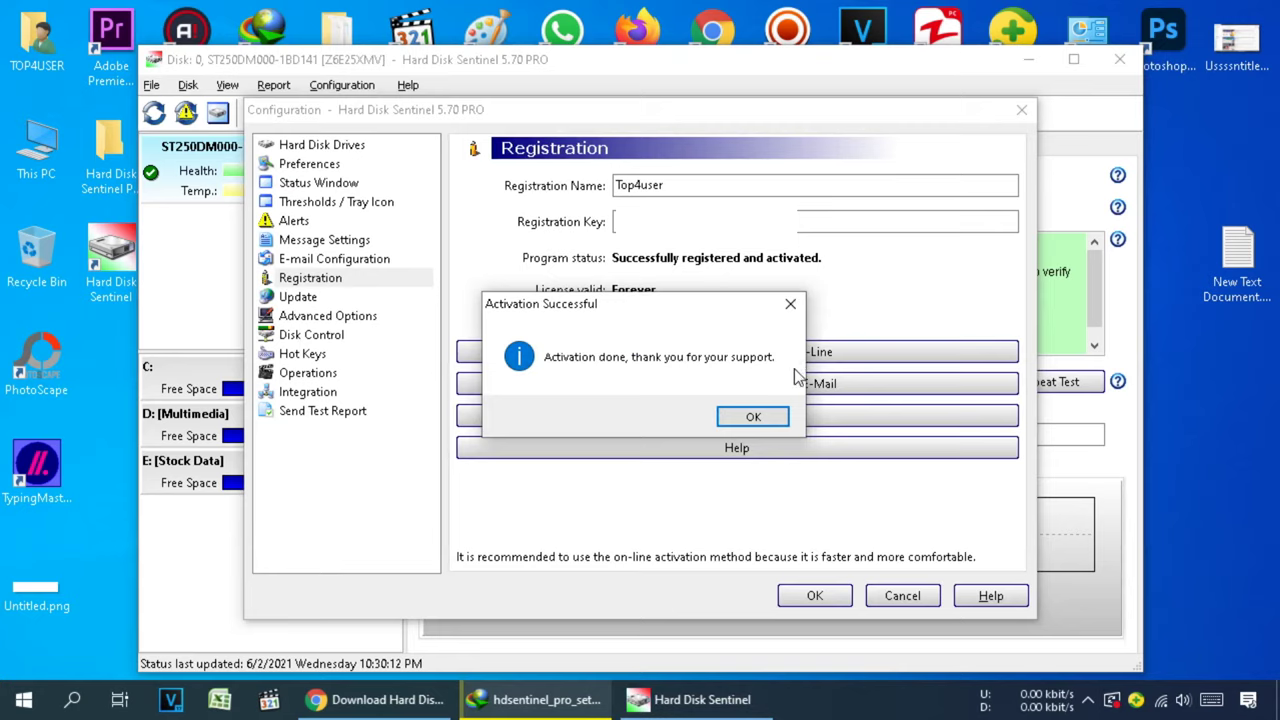
pyautogui.click(770, 420)
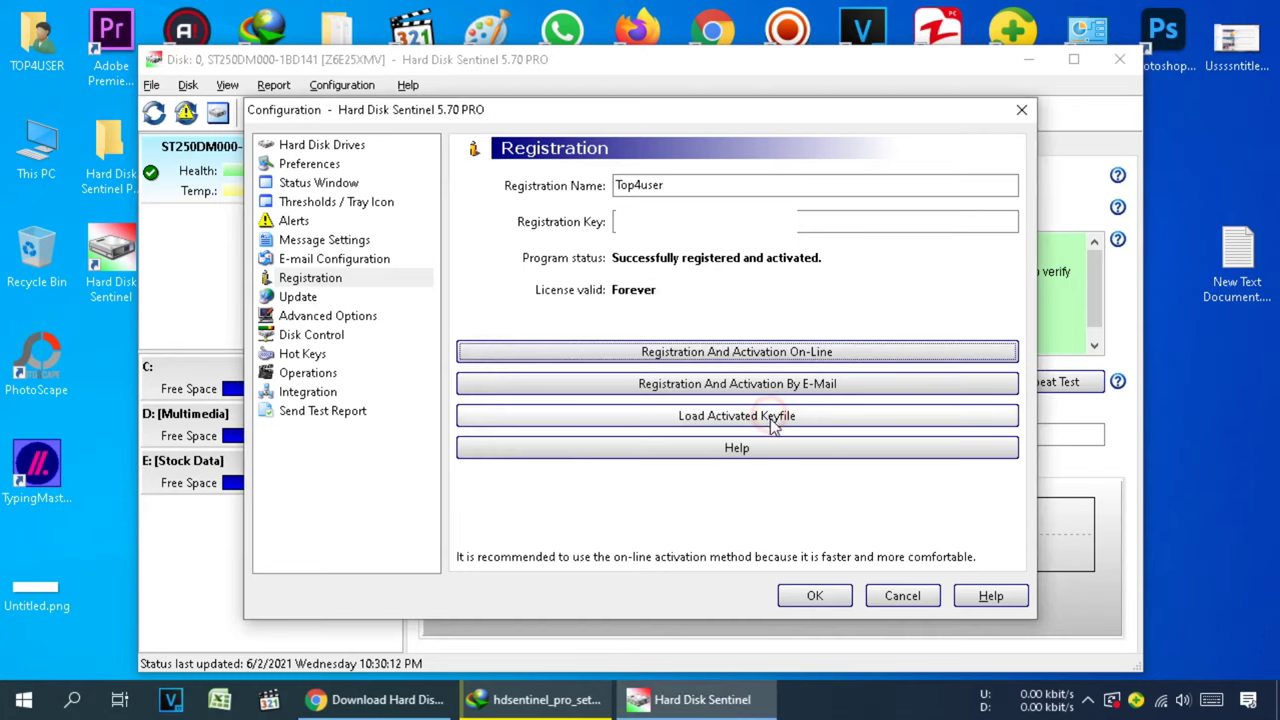
pyautogui.click(812, 598)
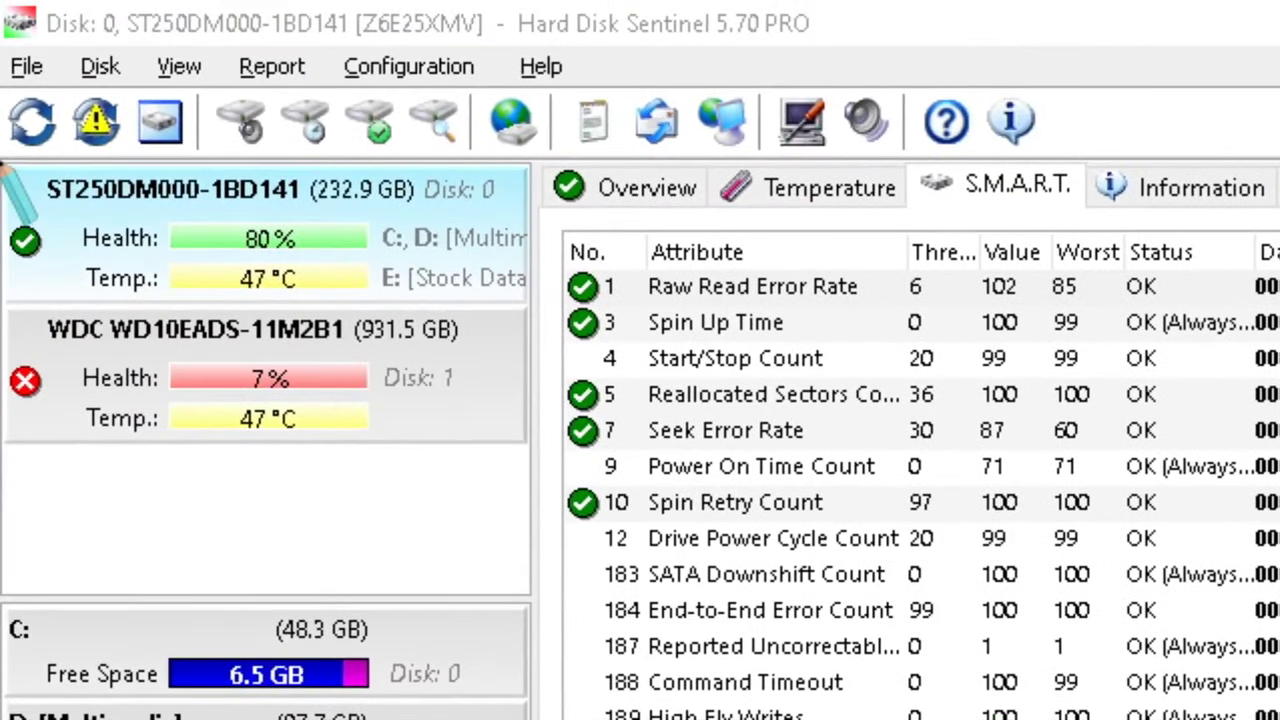
# Step: Highlight parts of the ST250DM000 disk's S.M.A.R.T. attribute table, including the Offset column
pyautogui.moveTo(3, 165); pyautogui.dragTo(528, 452)
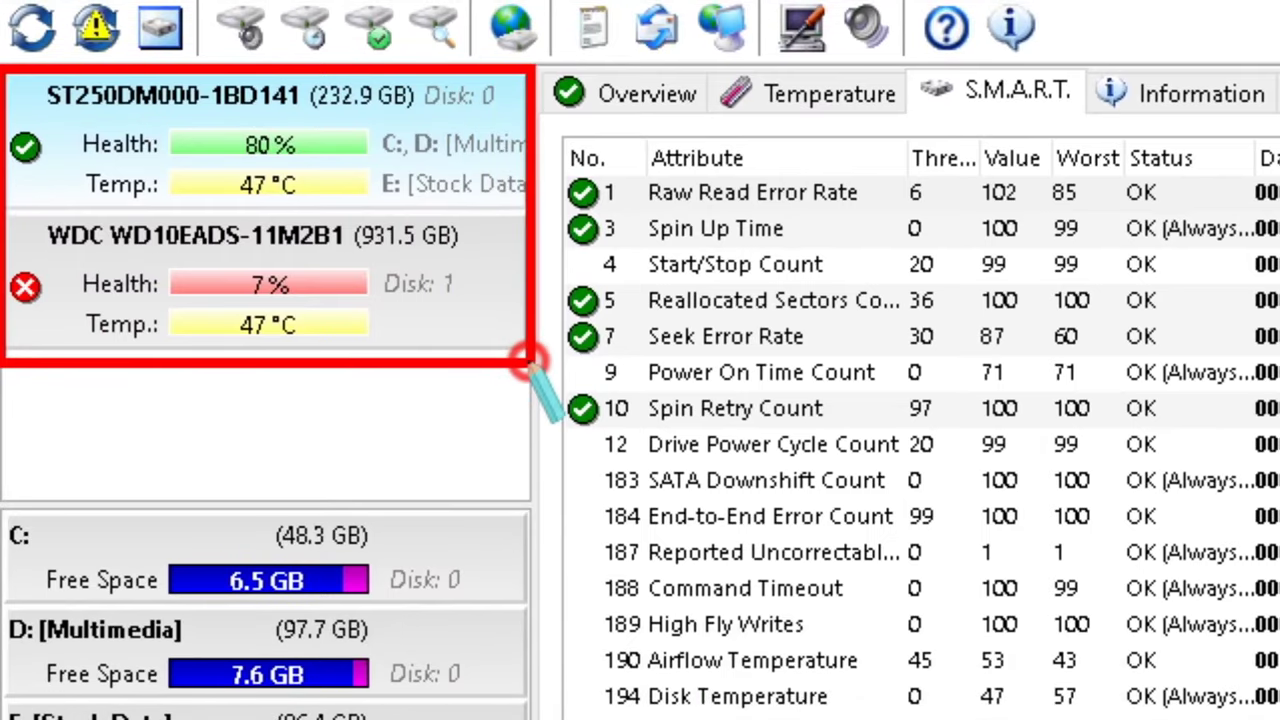
pyautogui.moveTo(528, 360); pyautogui.dragTo(530, 364)
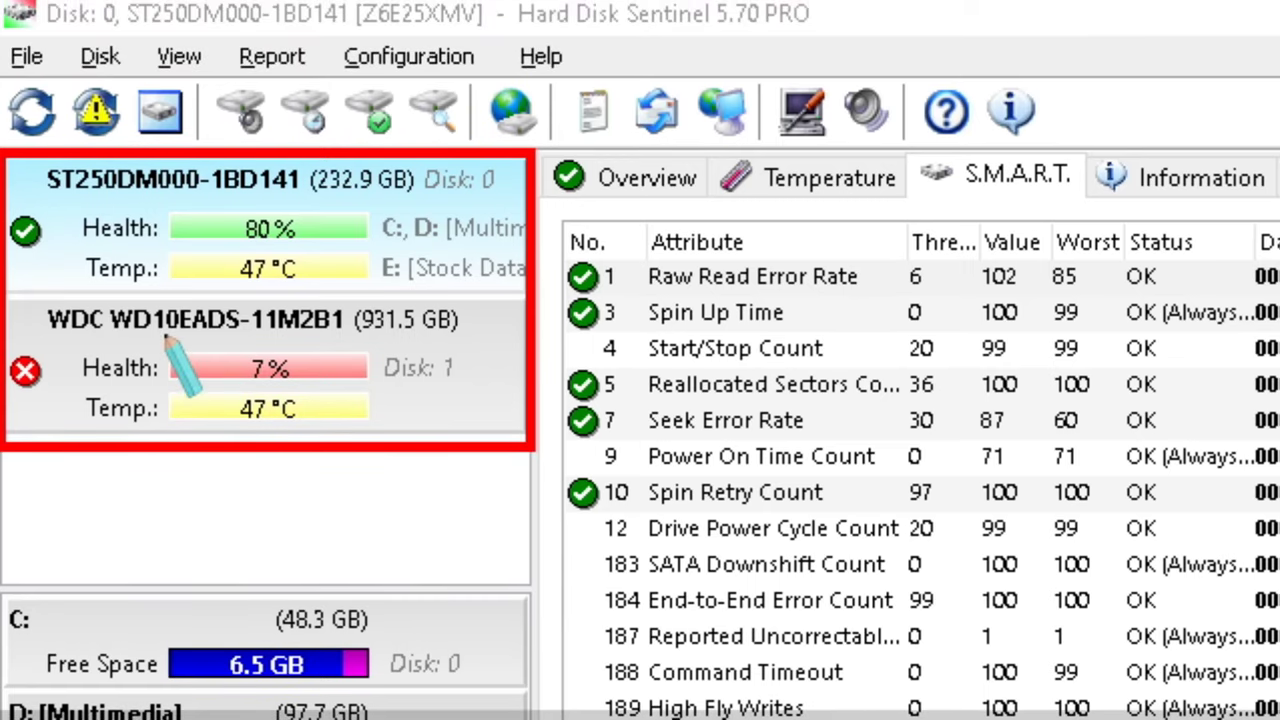
pyautogui.moveTo(150, 242)
pyautogui.mouseDown()
pyautogui.moveTo(165, 265)
pyautogui.moveTo(410, 314)
pyautogui.mouseUp()
pyautogui.moveTo(418, 361); pyautogui.dragTo(418, 367)
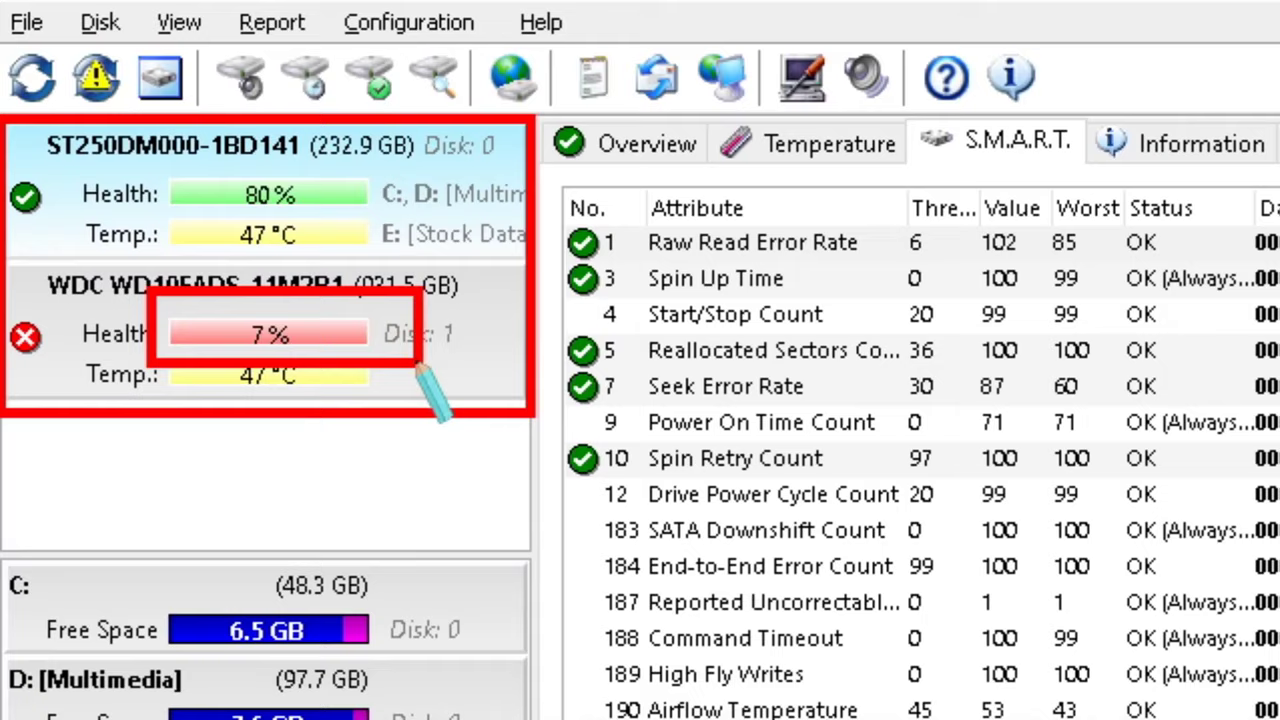
pyautogui.press('Escape')
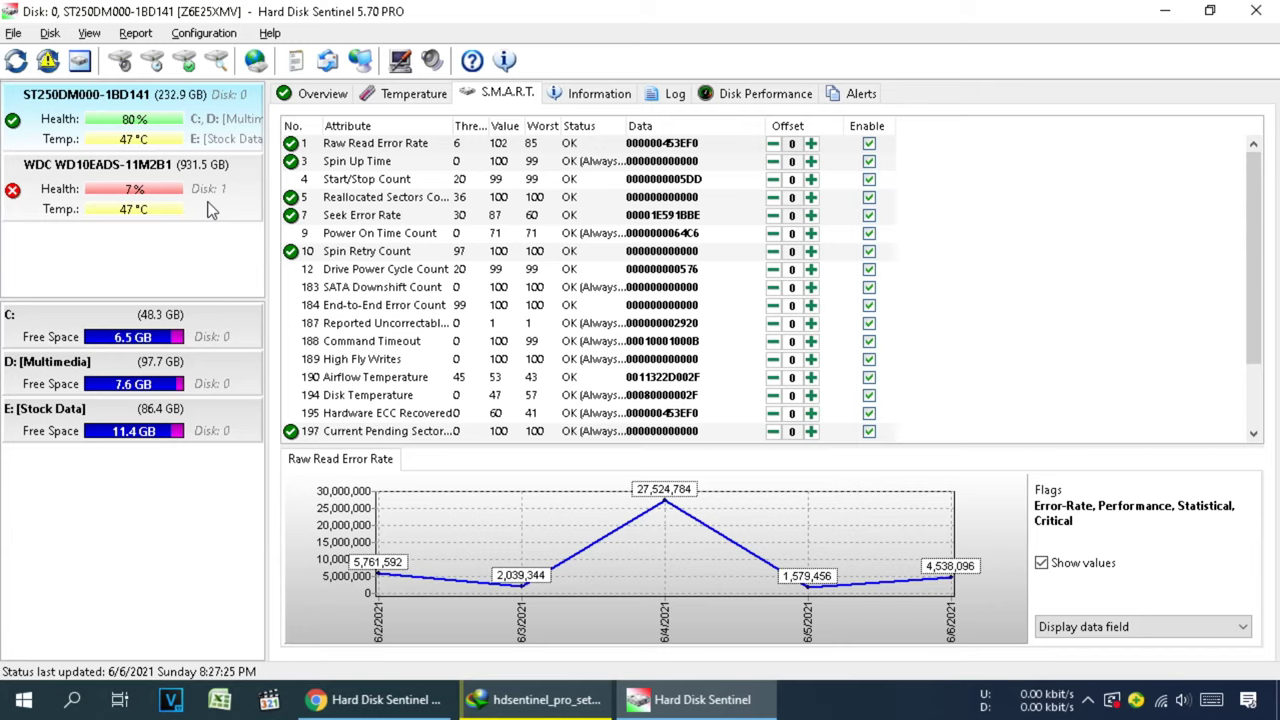
pyautogui.click(196, 70)
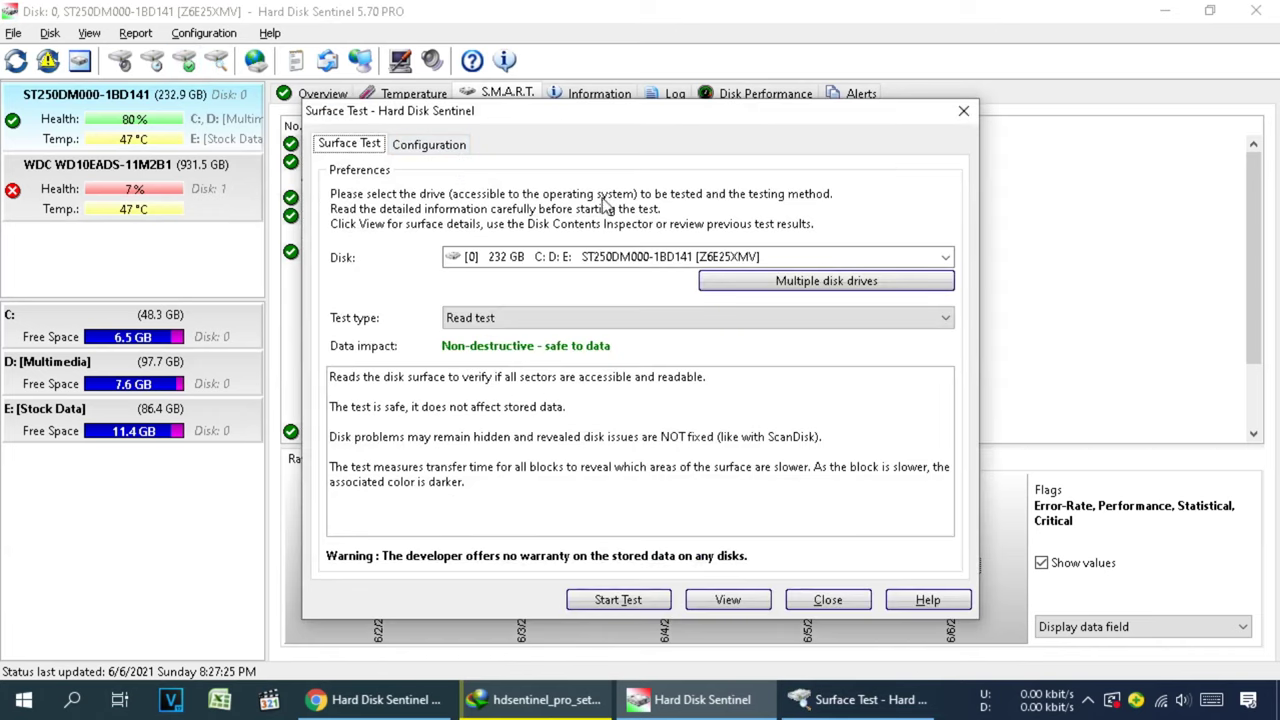
pyautogui.click(940, 257)
pyautogui.click(934, 277)
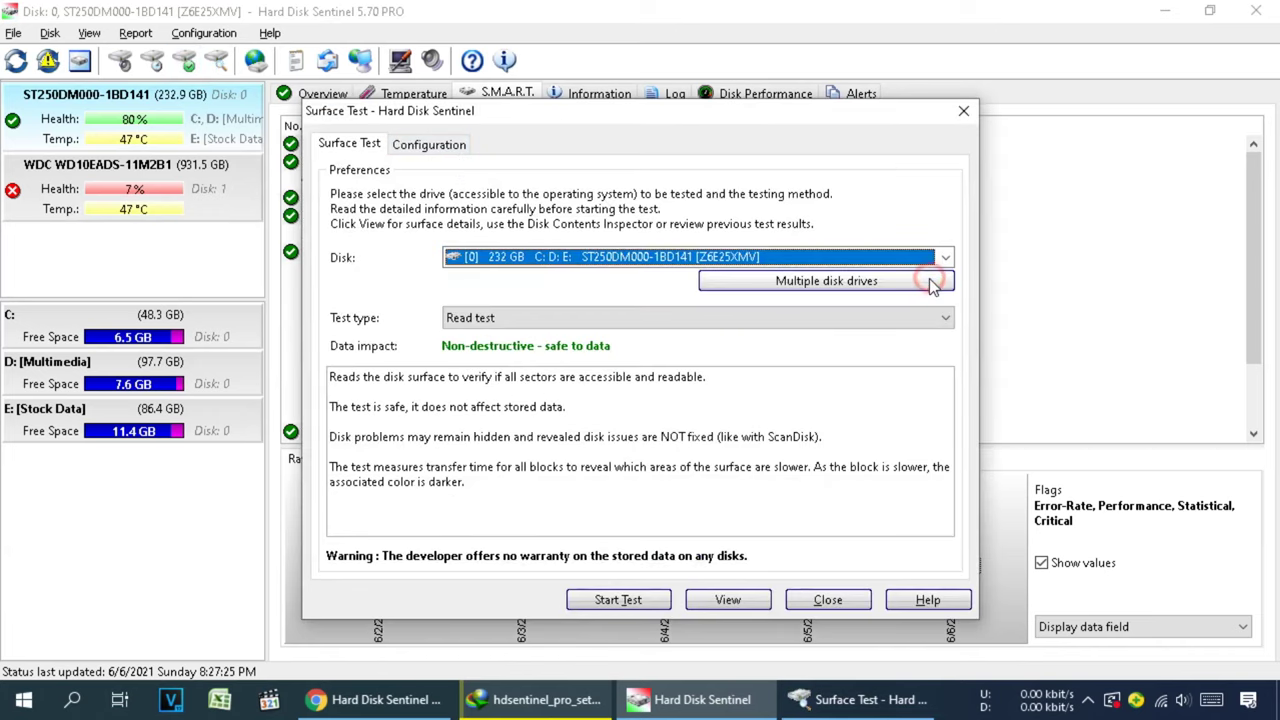
pyautogui.click(618, 600)
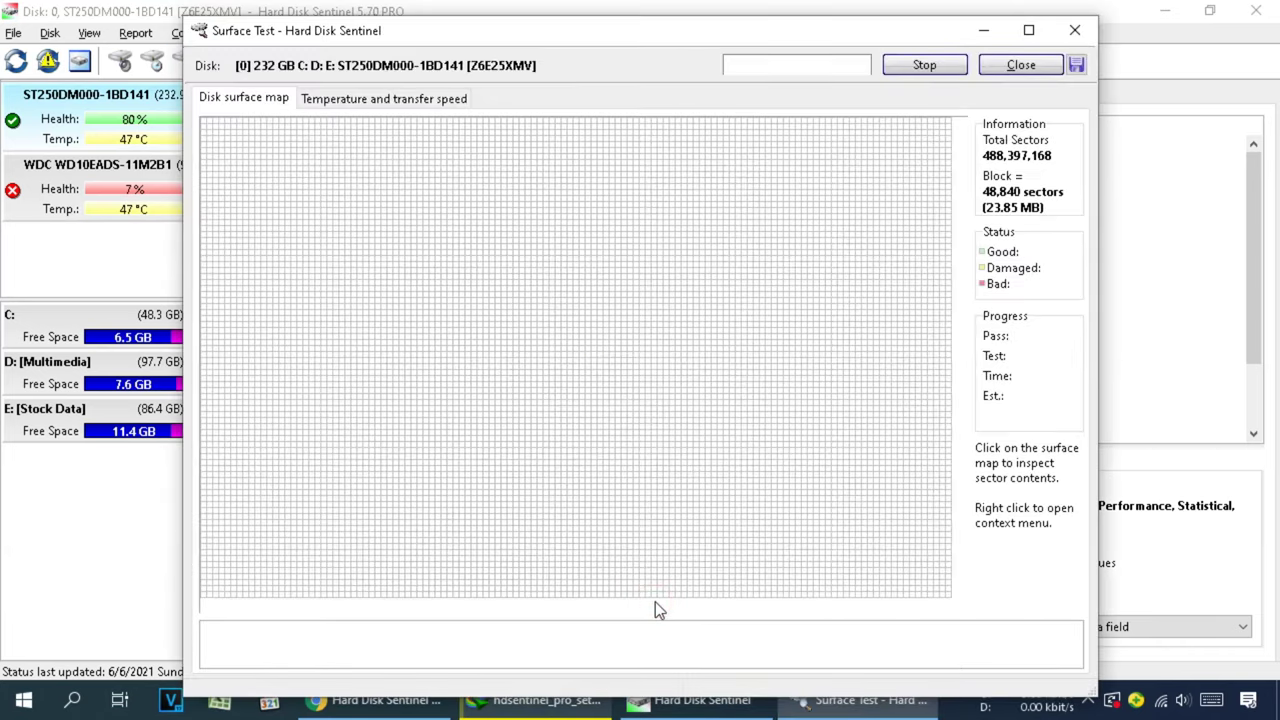
pyautogui.click(811, 450)
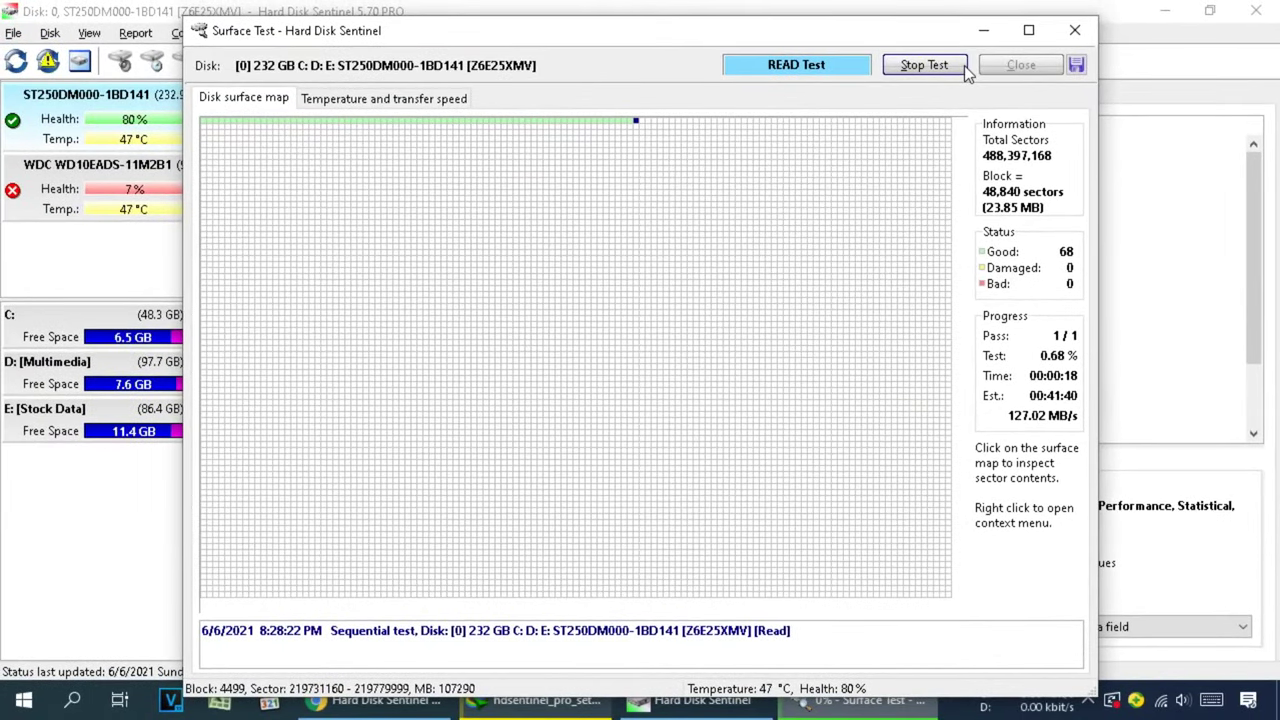
pyautogui.click(962, 66)
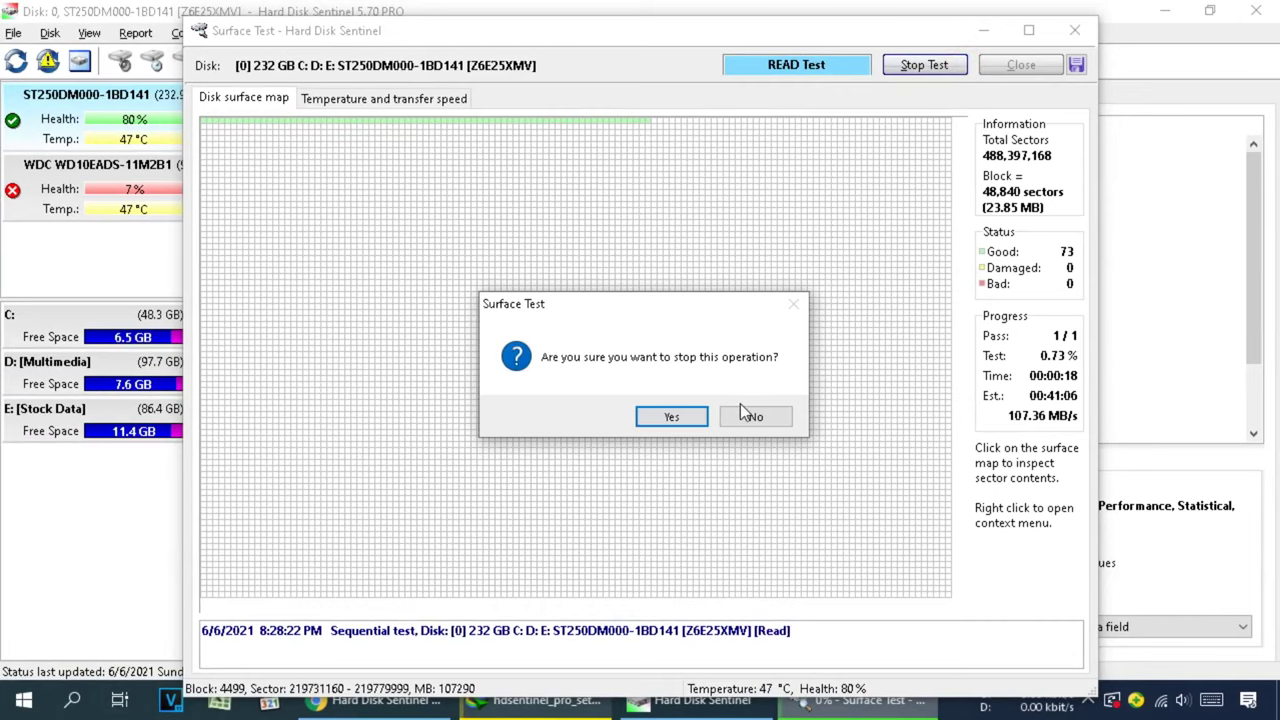
pyautogui.click(676, 417)
pyautogui.click(1000, 66)
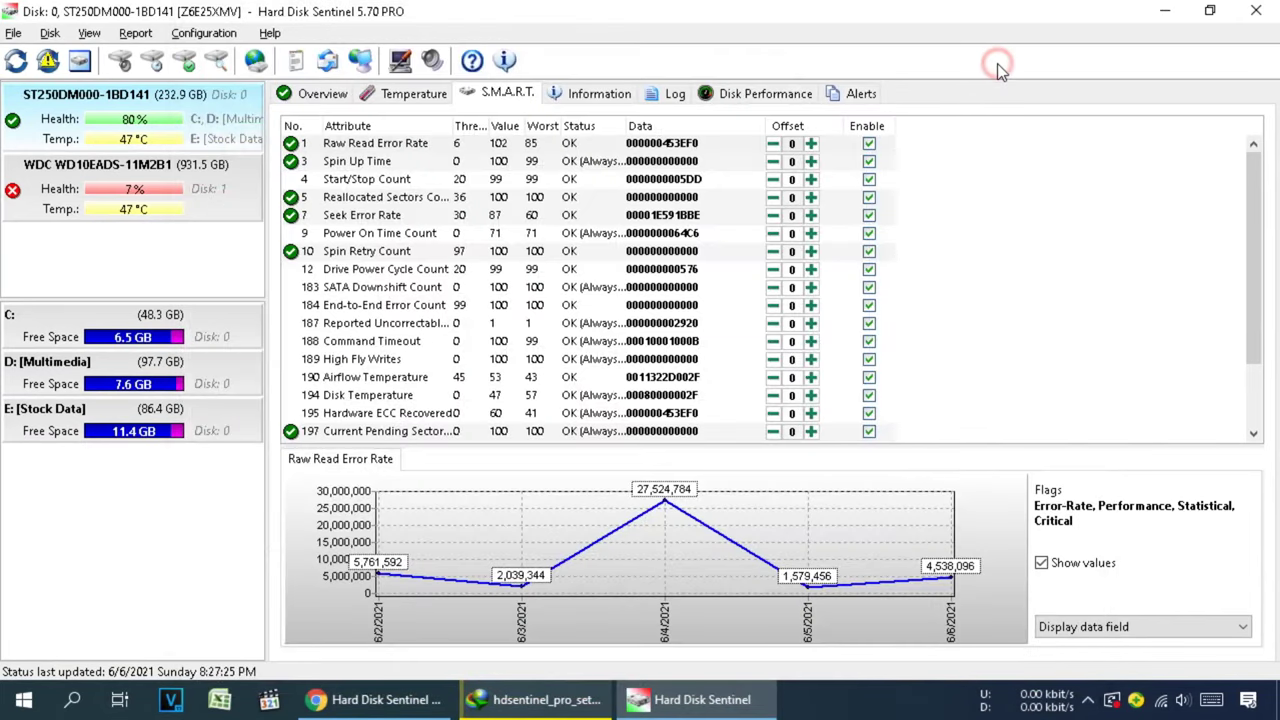
# Step: Show the WDC WD10EADS disk's overview and highlight its health details
pyautogui.click(213, 212)
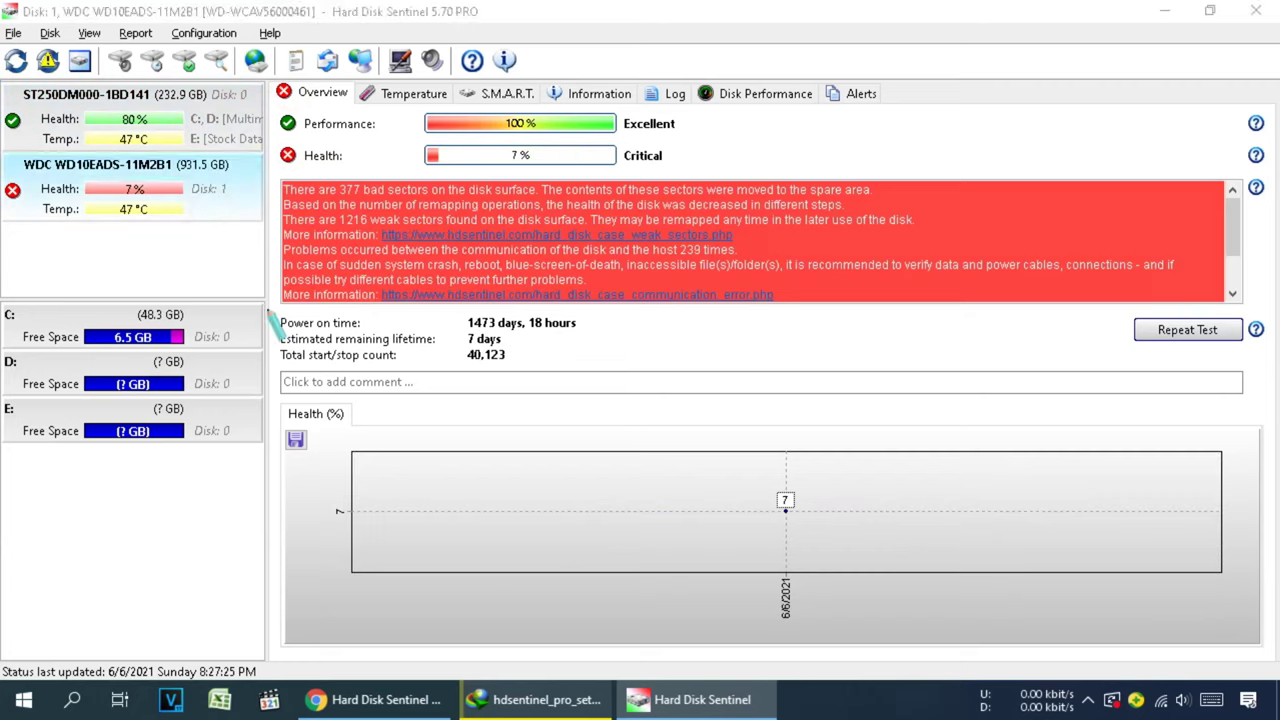
pyautogui.moveTo(270, 305)
pyautogui.mouseDown()
pyautogui.moveTo(560, 378)
pyautogui.moveTo(617, 374)
pyautogui.mouseUp()
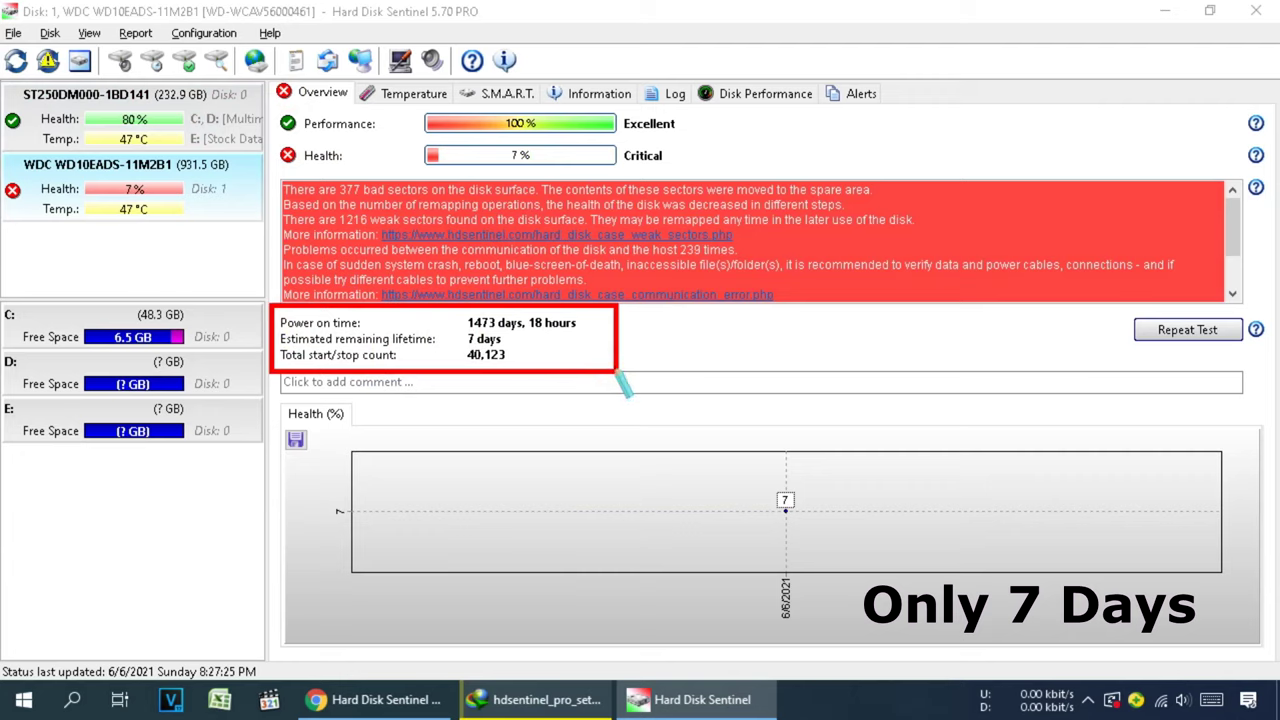
pyautogui.press('Escape')
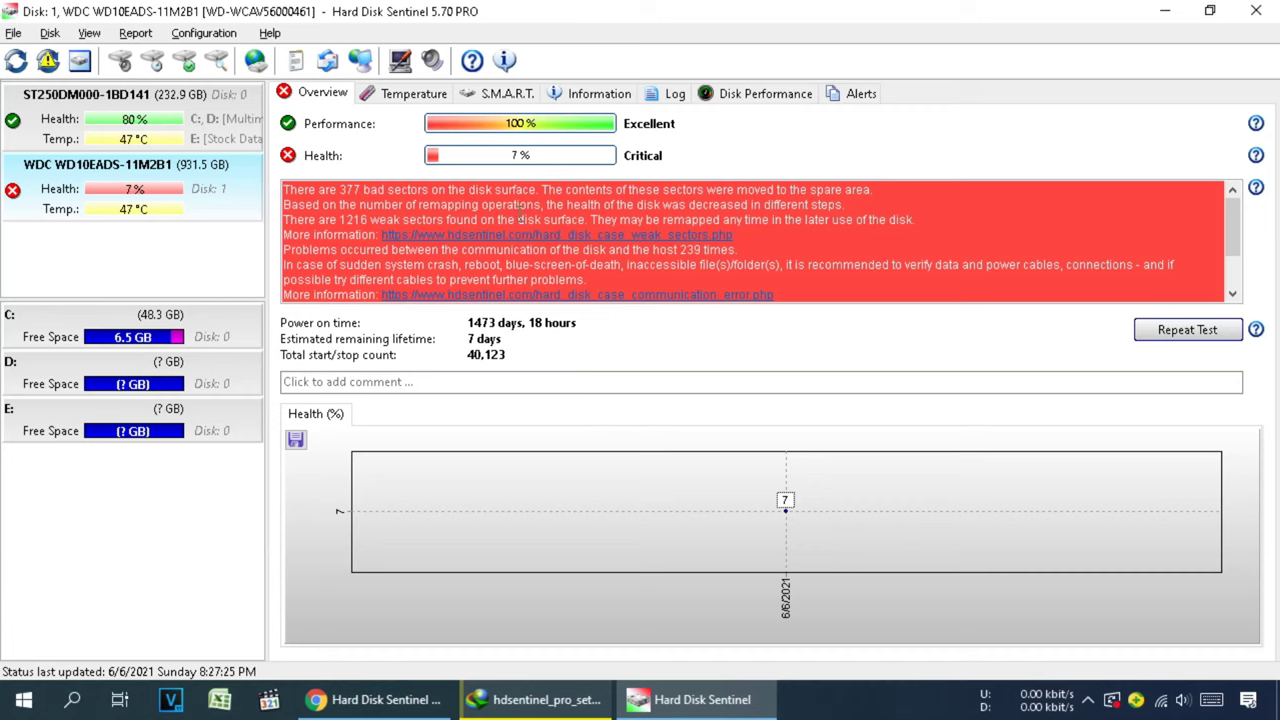
# Step: Review the WDC disk's temperature details, then open its S.M.A.R.T. attribute table
pyautogui.click(413, 97)
pyautogui.hotkey('ctrl', '2')
pyautogui.moveTo(512, 110)
pyautogui.mouseDown()
pyautogui.moveTo(603, 112)
pyautogui.moveTo(894, 254)
pyautogui.moveTo(940, 258)
pyautogui.mouseUp()
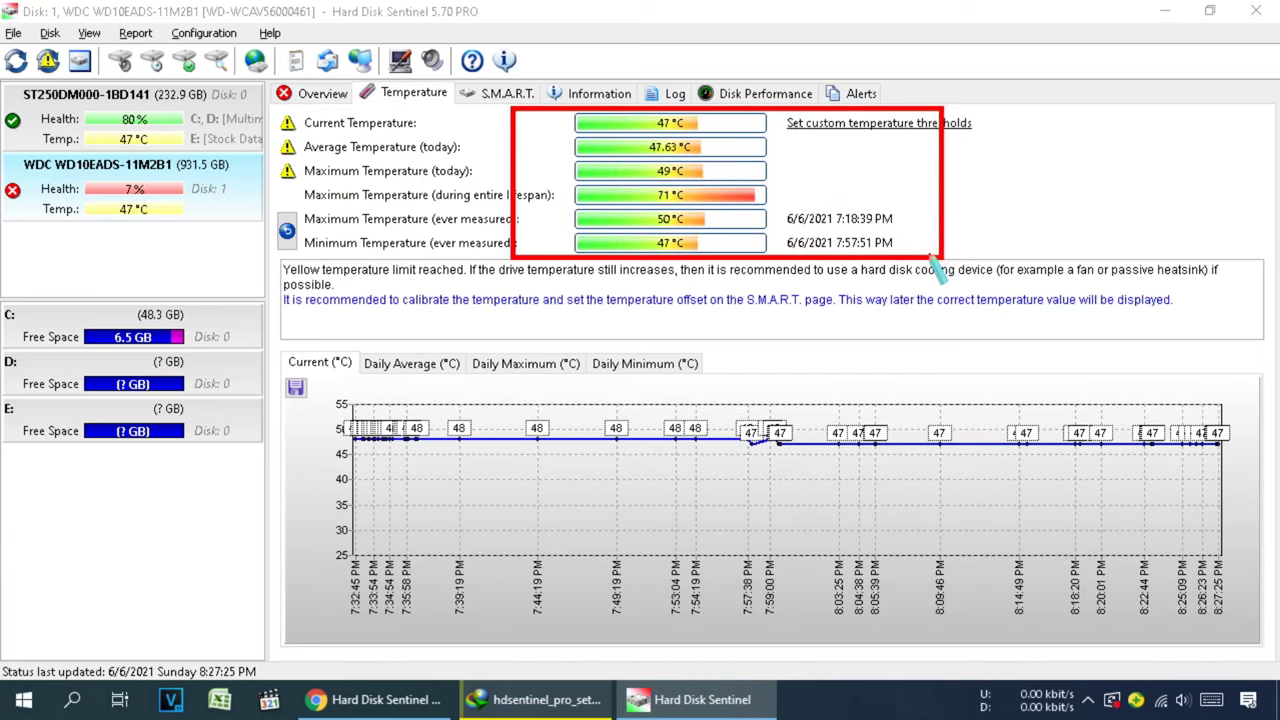
pyautogui.press('Escape')
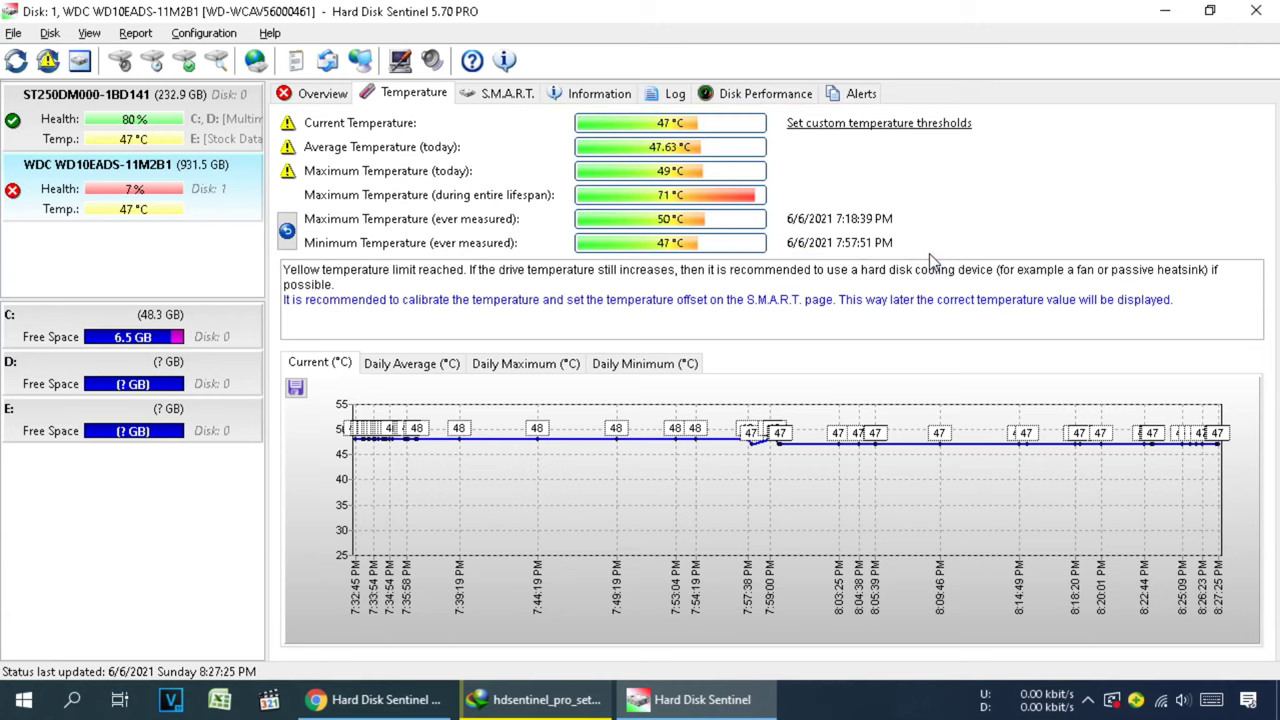
pyautogui.click(502, 100)
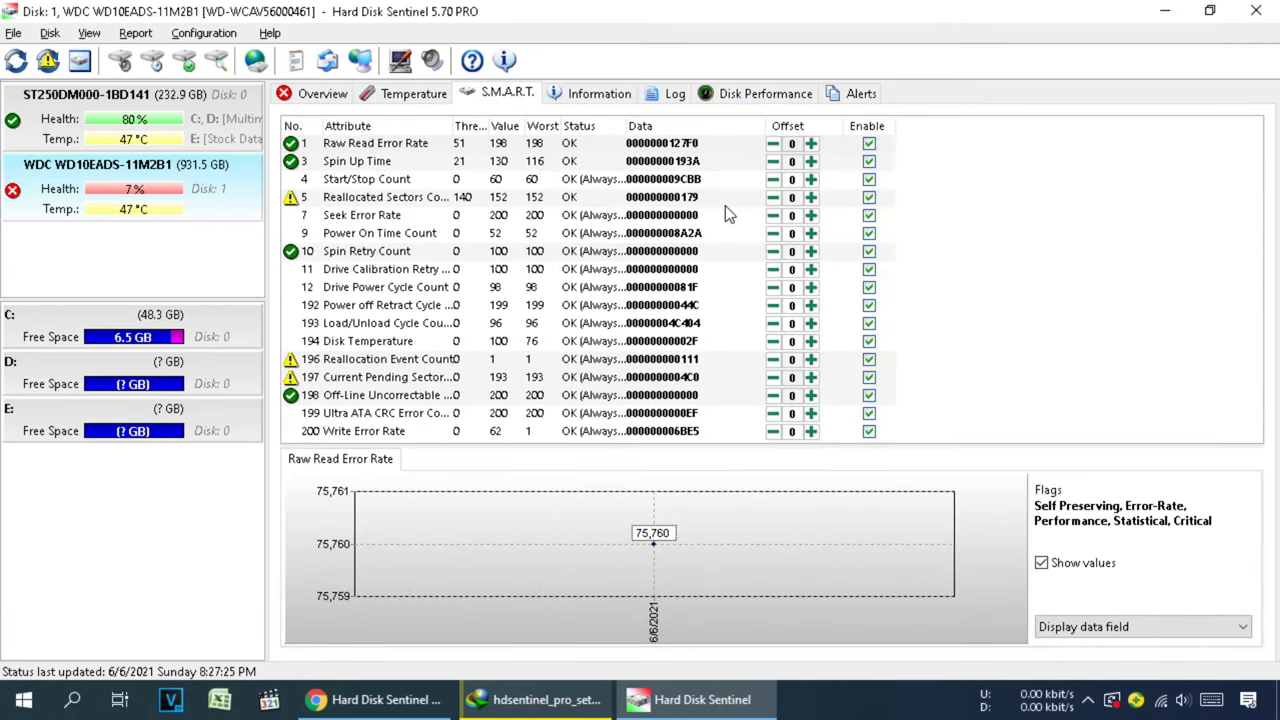
# Step: Switch the attribute table to decimal data fields, showing 377 reallocated and 1216 pending sectors
pyautogui.moveTo(727, 205)
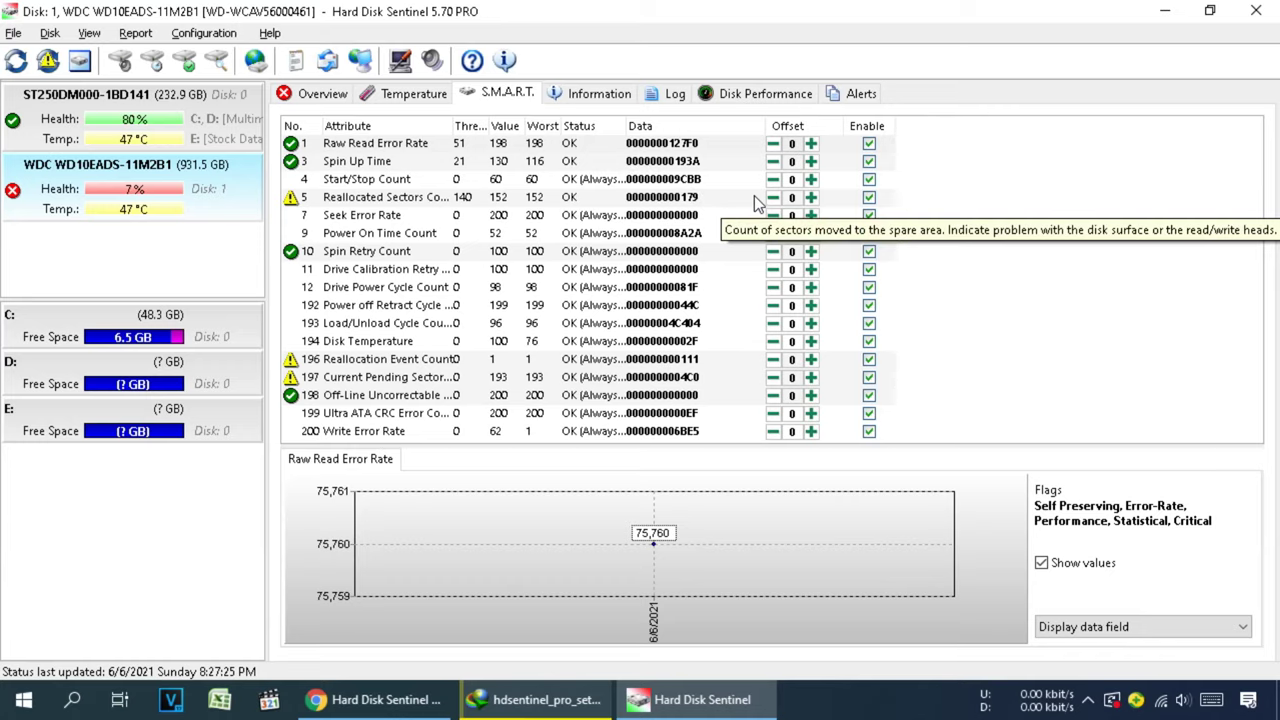
pyautogui.rightClick(755, 198)
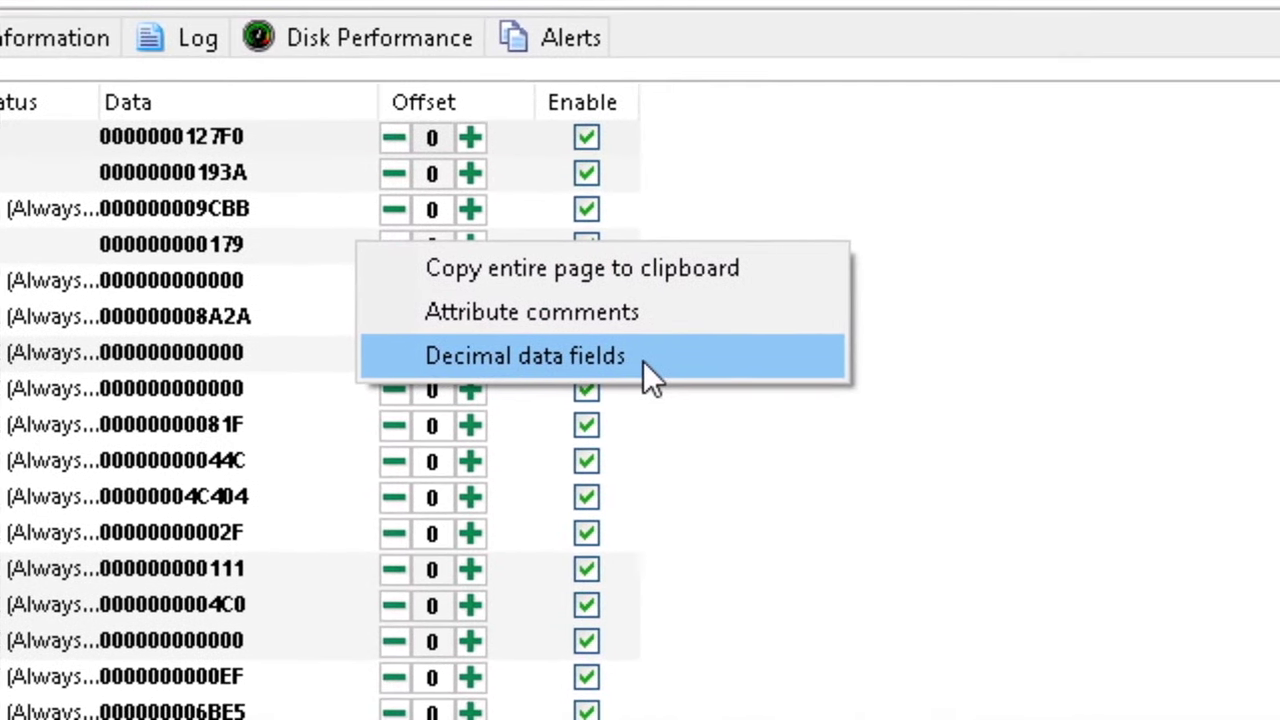
pyautogui.click(765, 366)
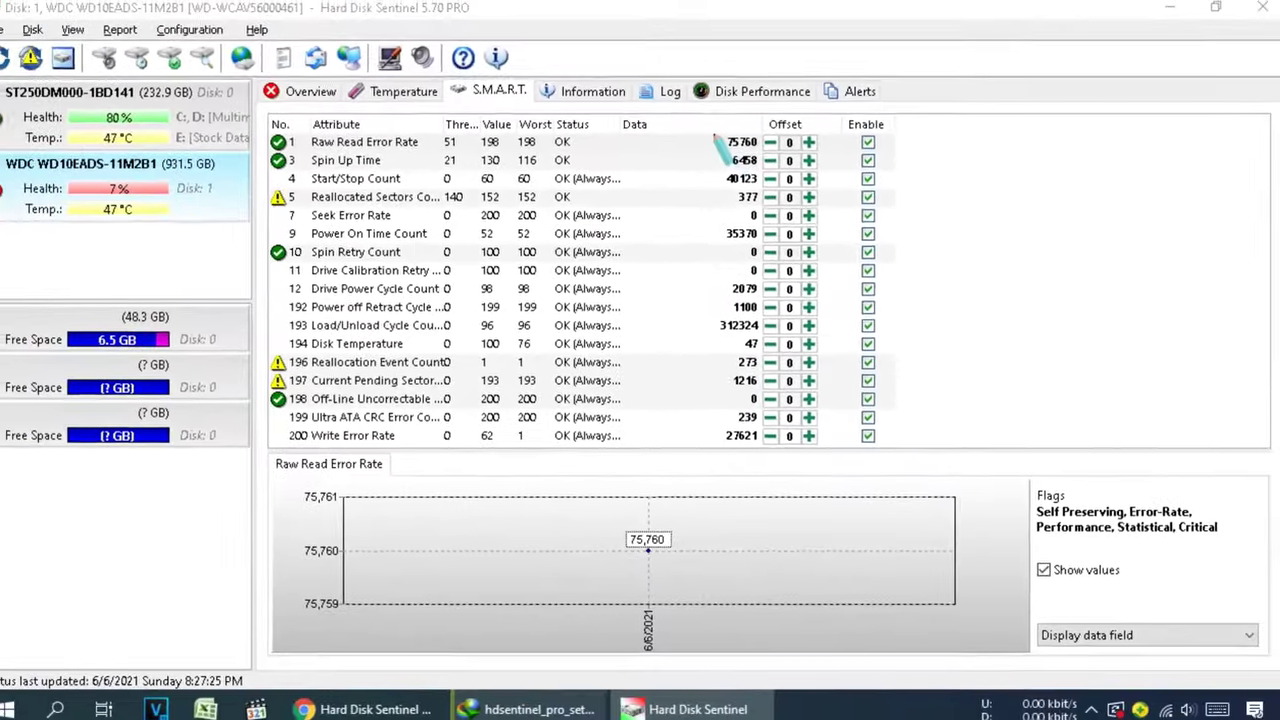
pyautogui.moveTo(715, 138)
pyautogui.mouseDown()
pyautogui.moveTo(773, 241)
pyautogui.moveTo(771, 451)
pyautogui.mouseUp()
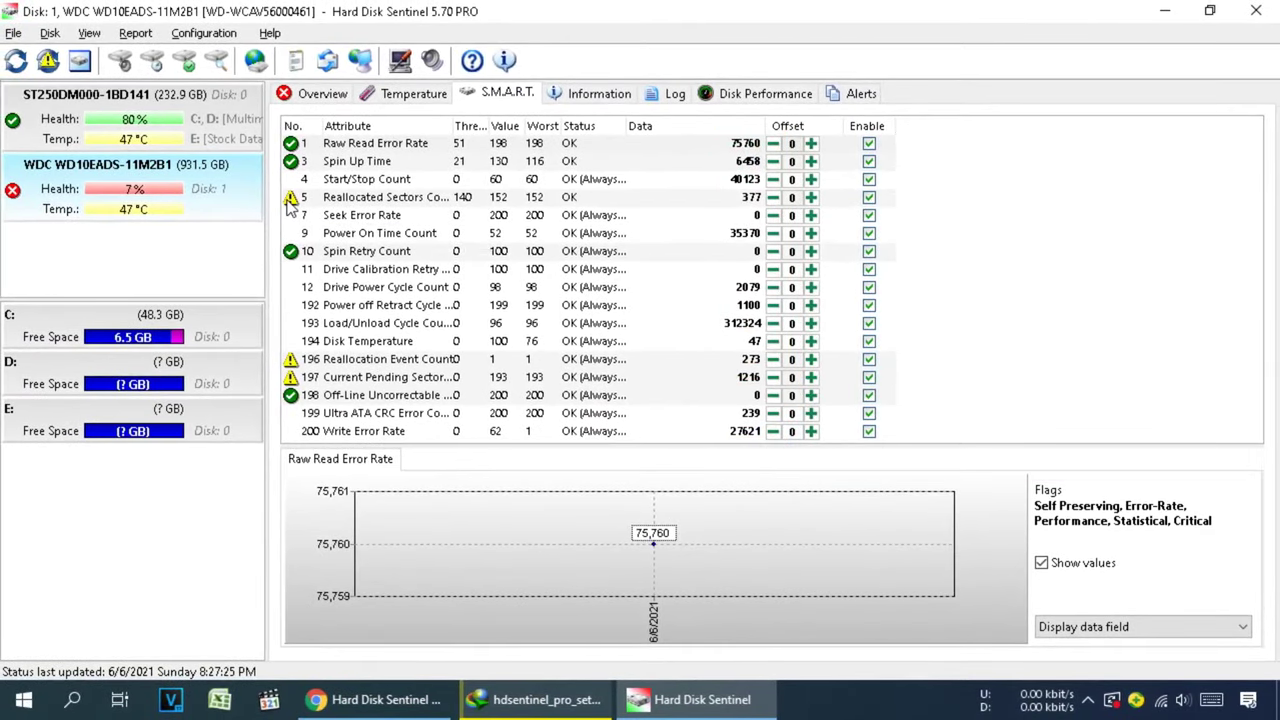
# Step: Set a -377 offset on attribute 5, Reallocated Sectors Count
pyautogui.click(793, 200)
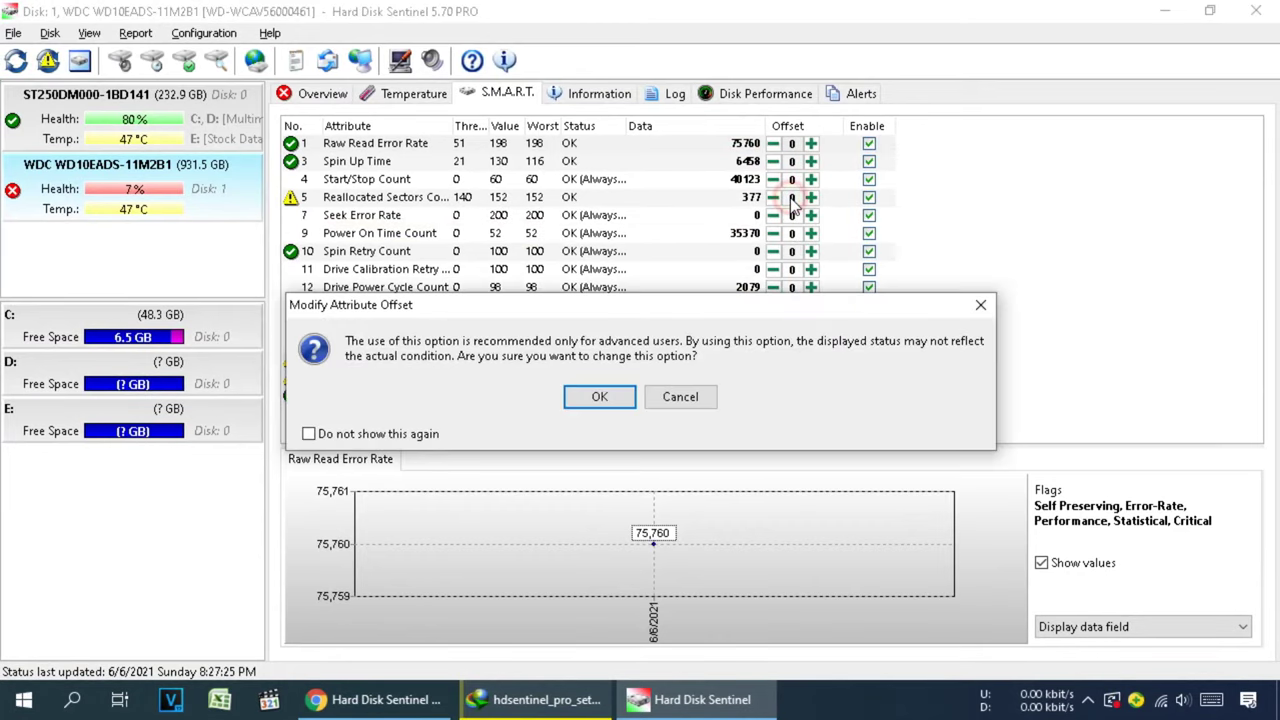
pyautogui.click(597, 397)
pyautogui.moveTo(624, 298); pyautogui.dragTo(966, 166)
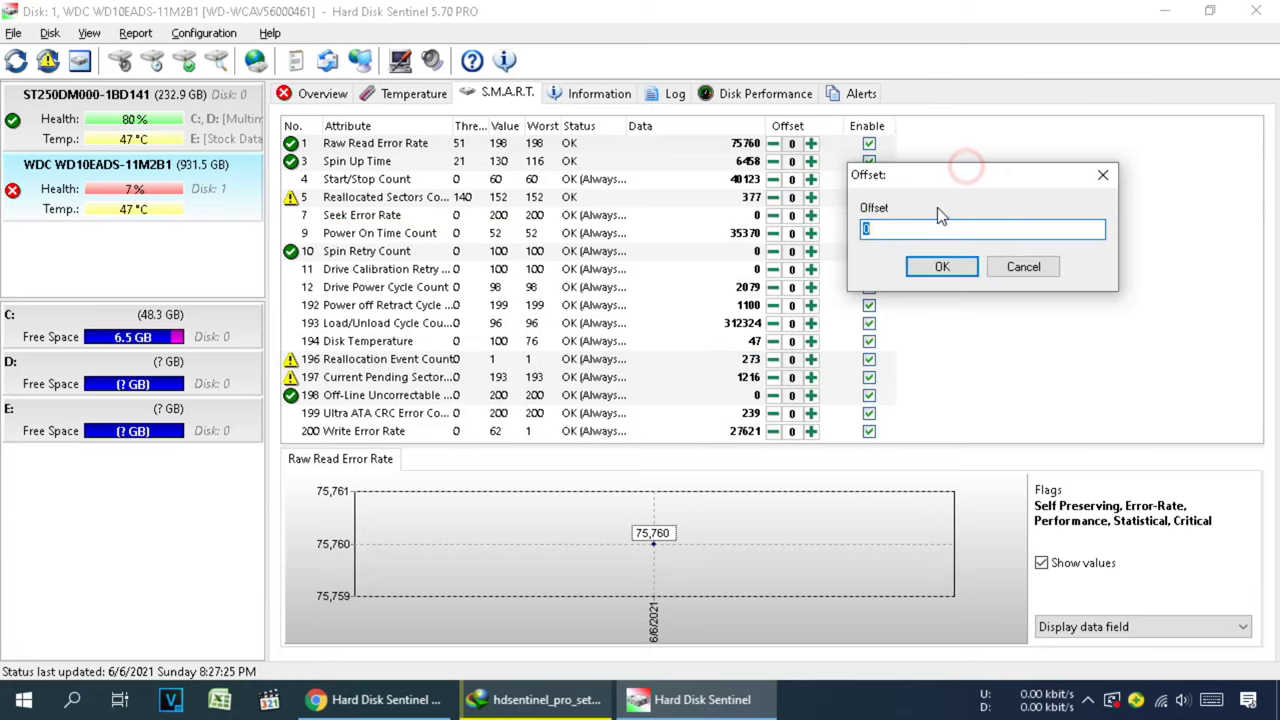
pyautogui.write('-')
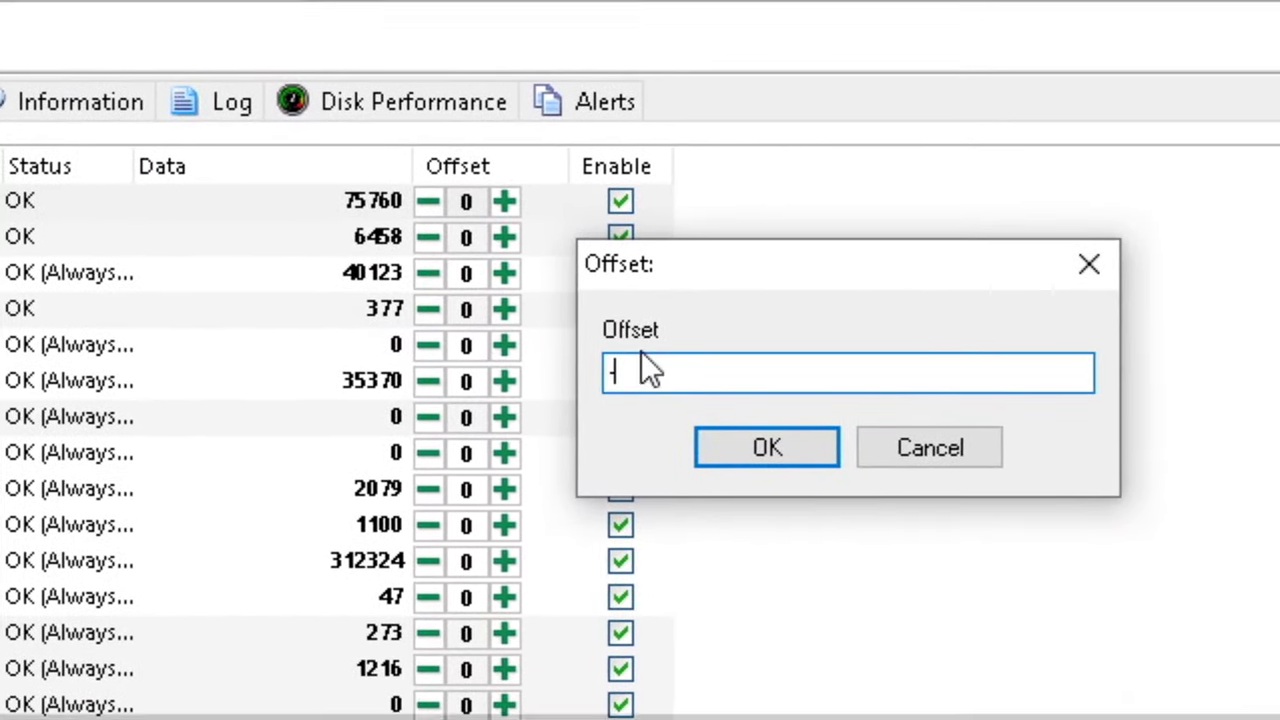
pyautogui.write('377')
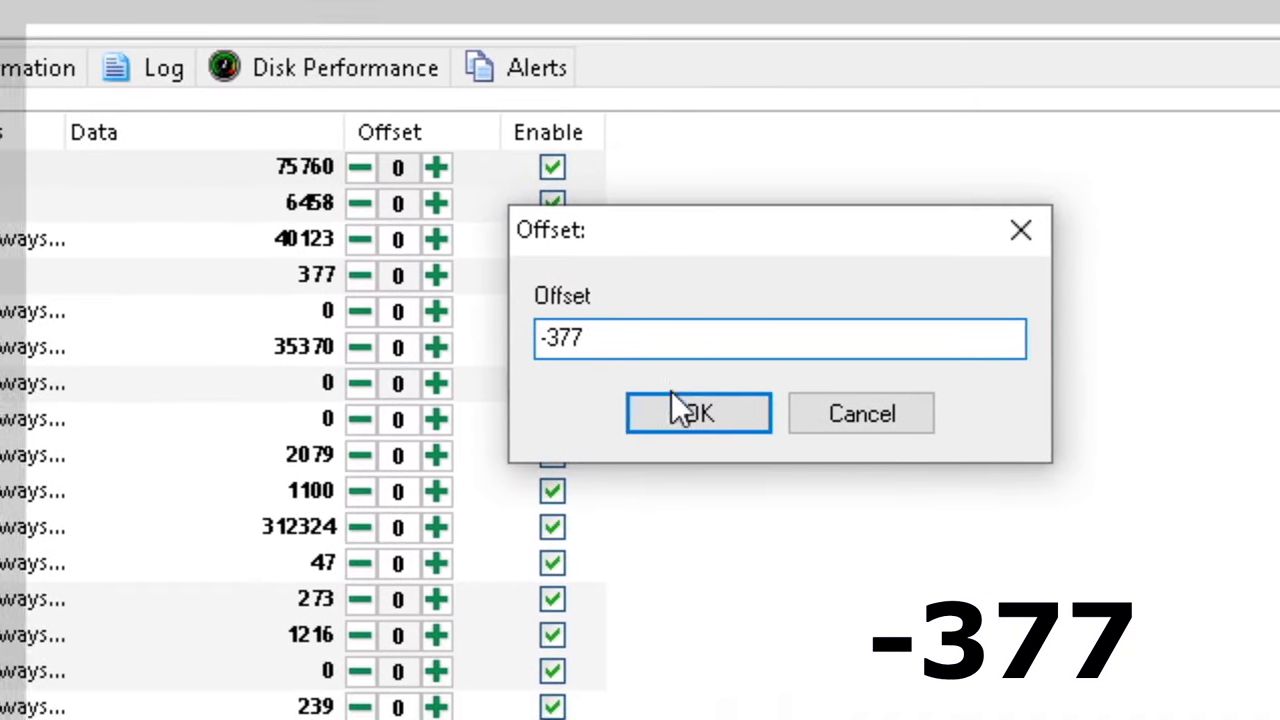
pyautogui.click(745, 458)
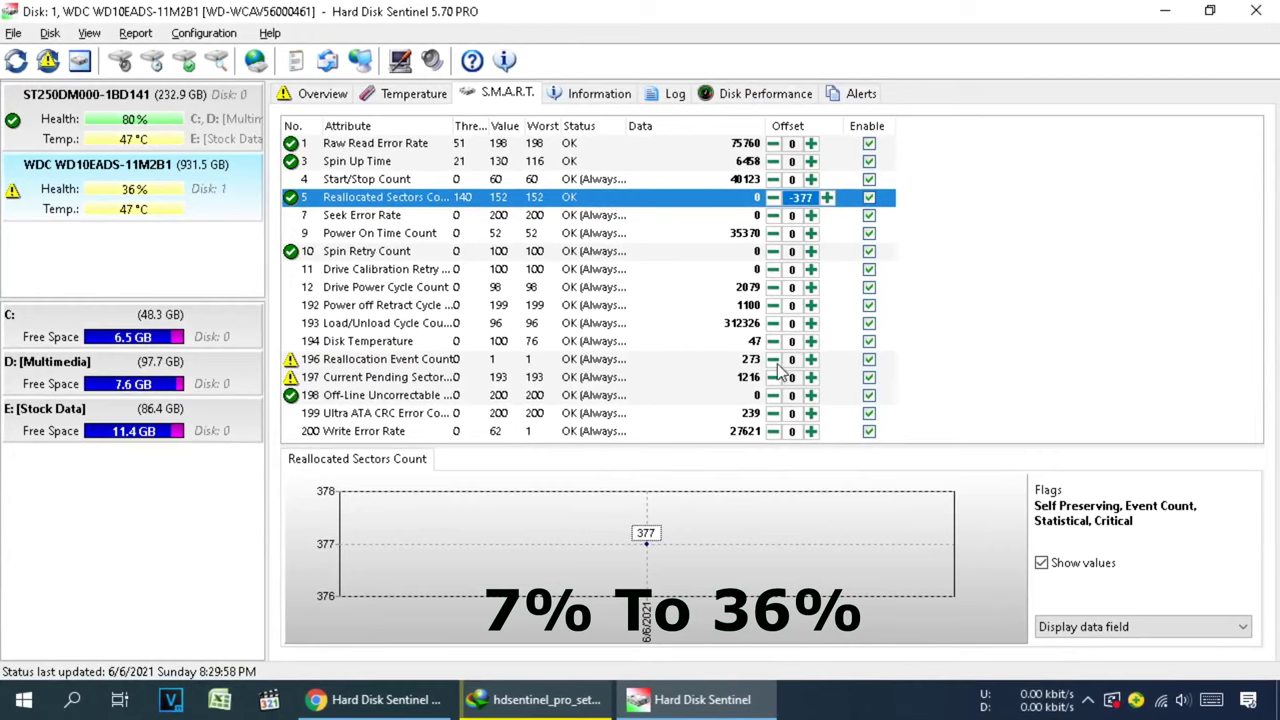
# Step: Set a -273 offset on attribute 196, Reallocation Event Count
pyautogui.click(817, 371)
pyautogui.click(792, 360)
pyautogui.click(600, 398)
pyautogui.moveTo(655, 306); pyautogui.dragTo(977, 305)
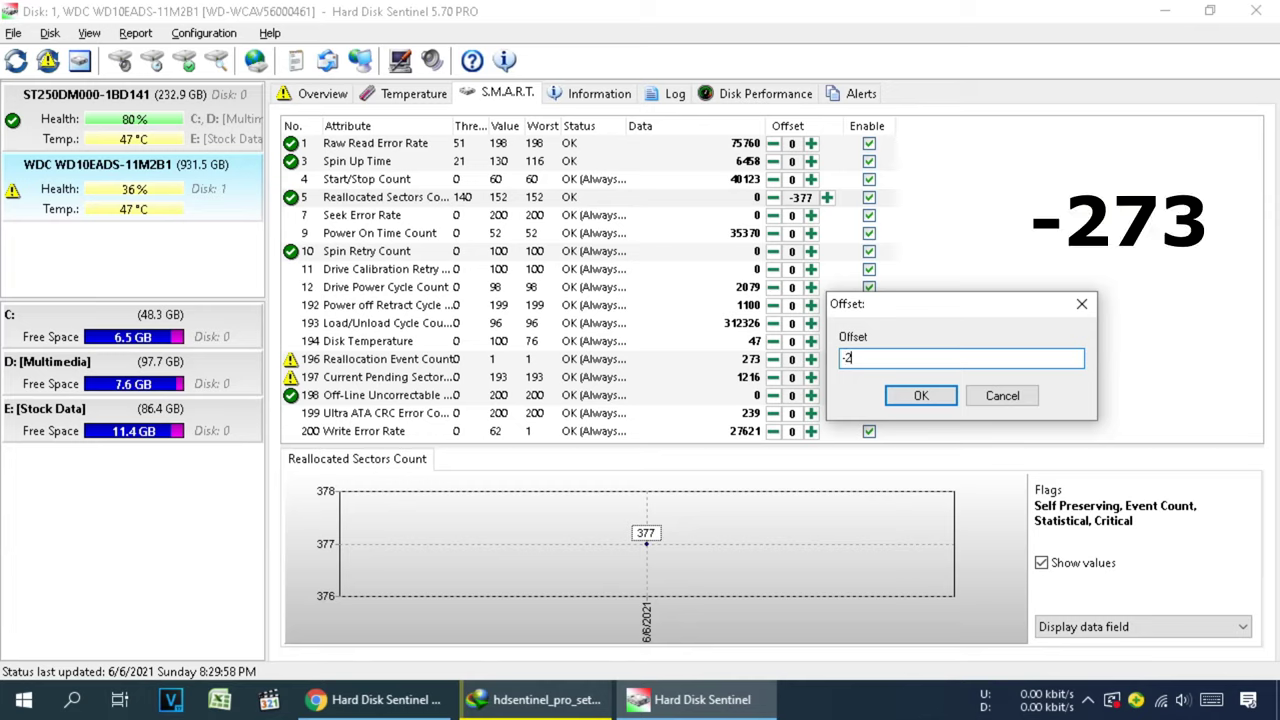
pyautogui.click(941, 395)
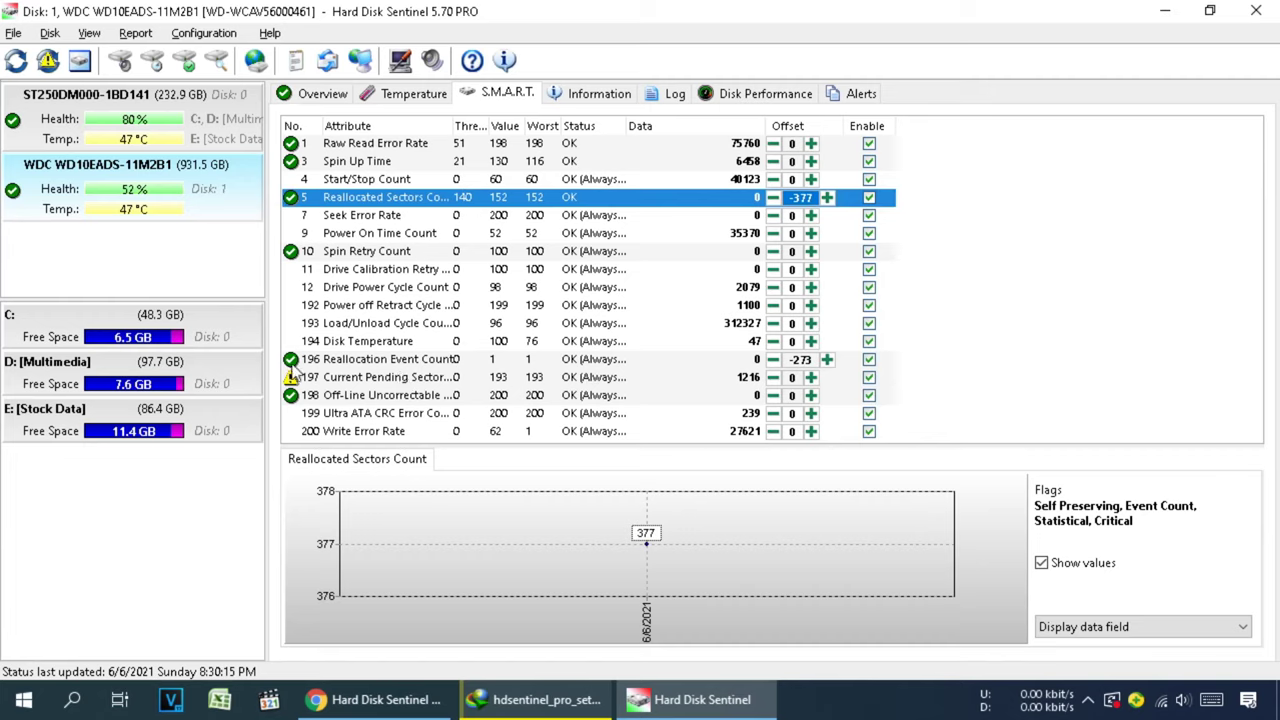
pyautogui.click(660, 360)
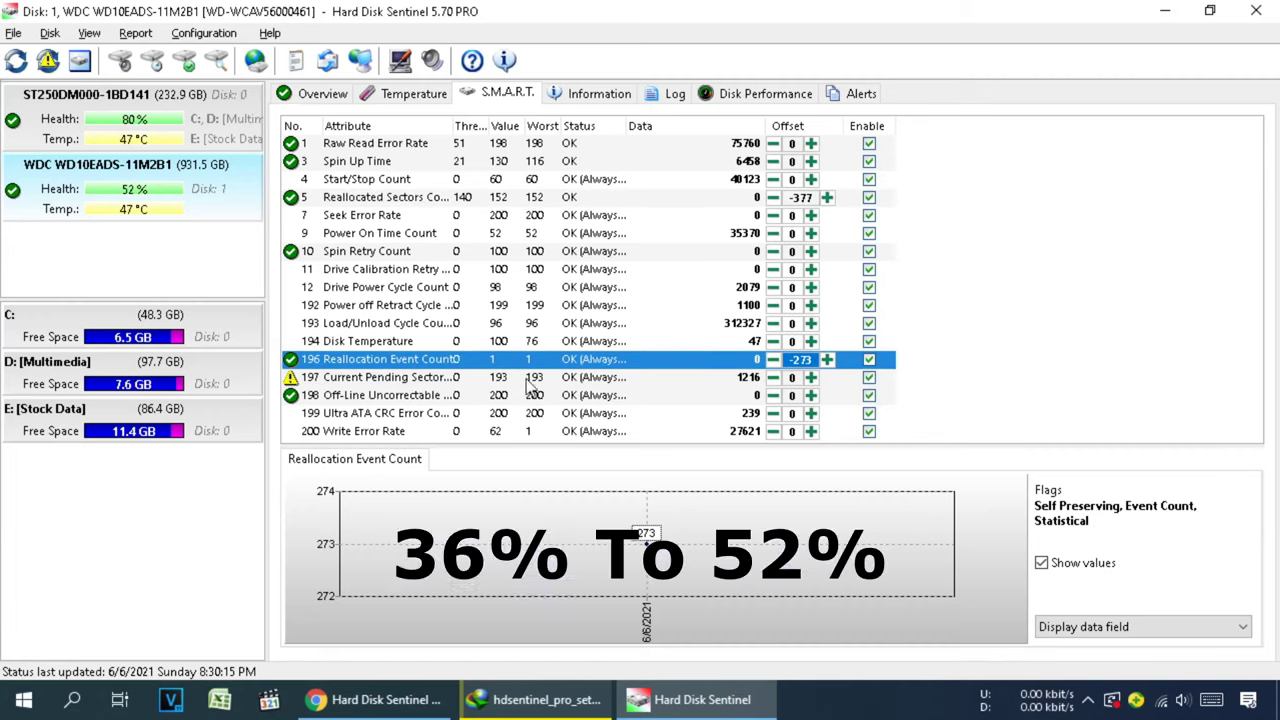
# Step: Set a -1216 offset on attribute 197, Current Pending Sector Count, and view its chart
pyautogui.click(792, 378)
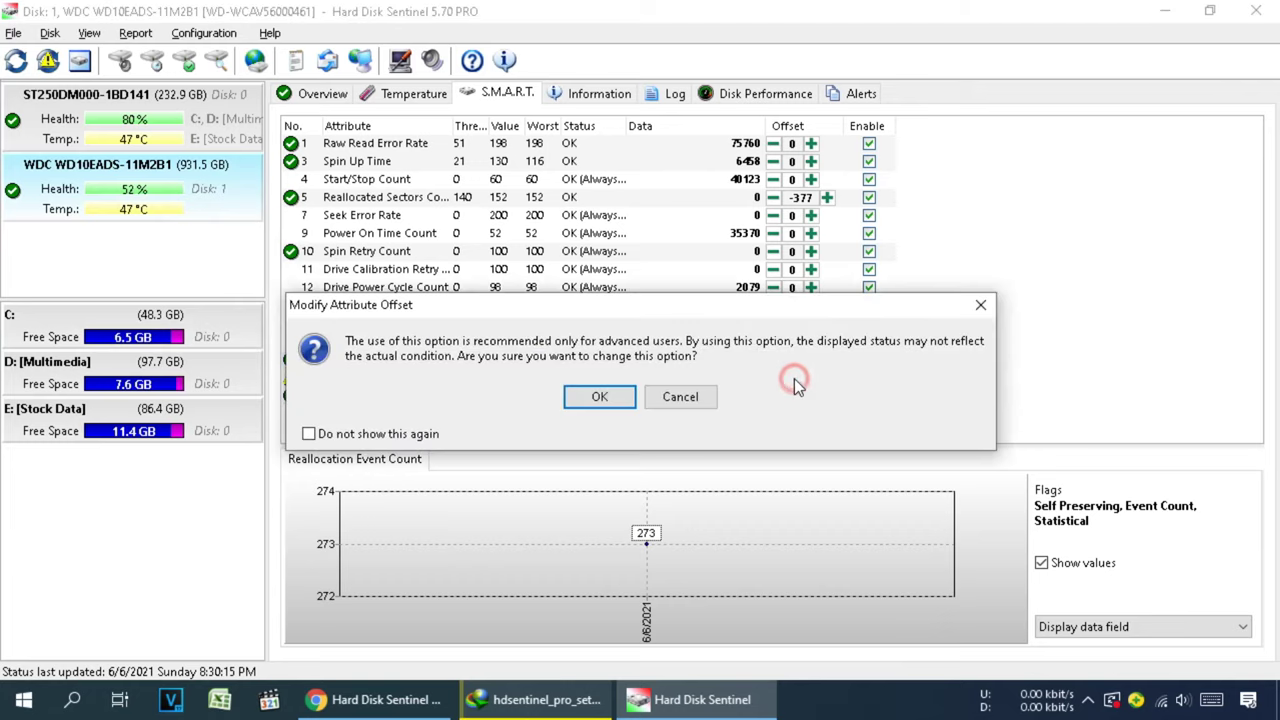
pyautogui.click(612, 397)
pyautogui.moveTo(615, 307); pyautogui.dragTo(952, 310)
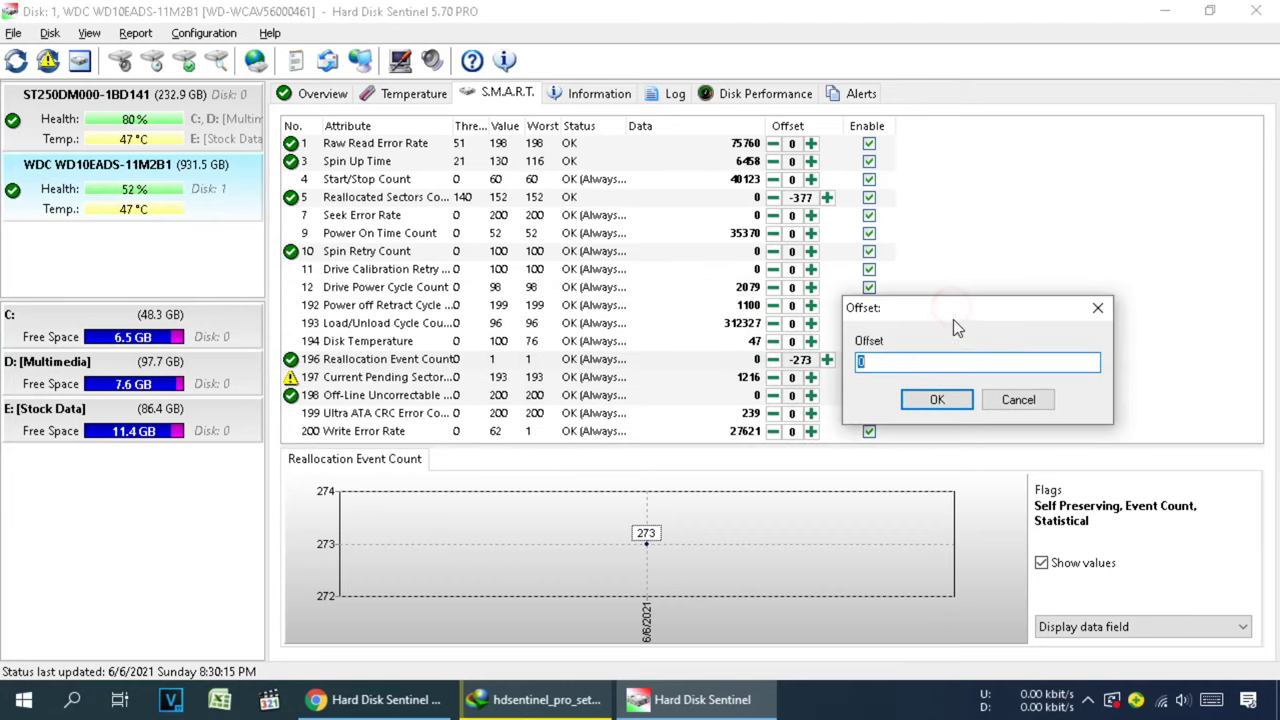
pyautogui.write('-1216')
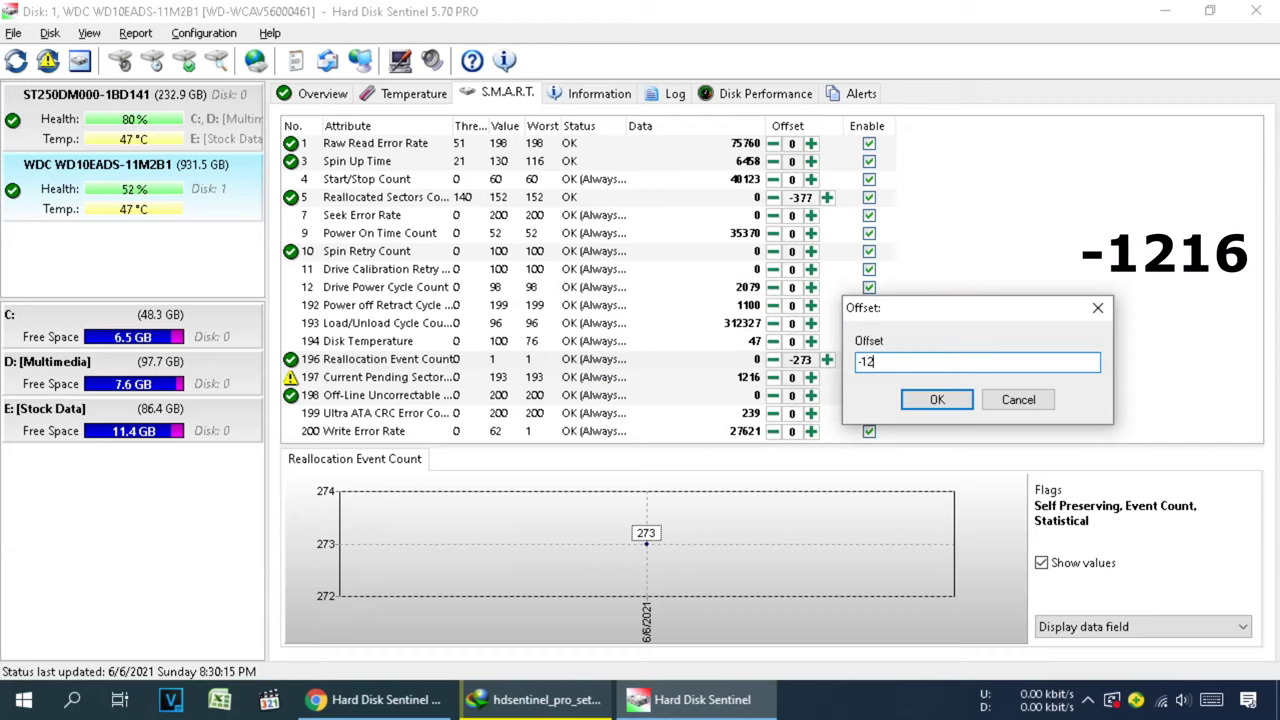
pyautogui.click(955, 399)
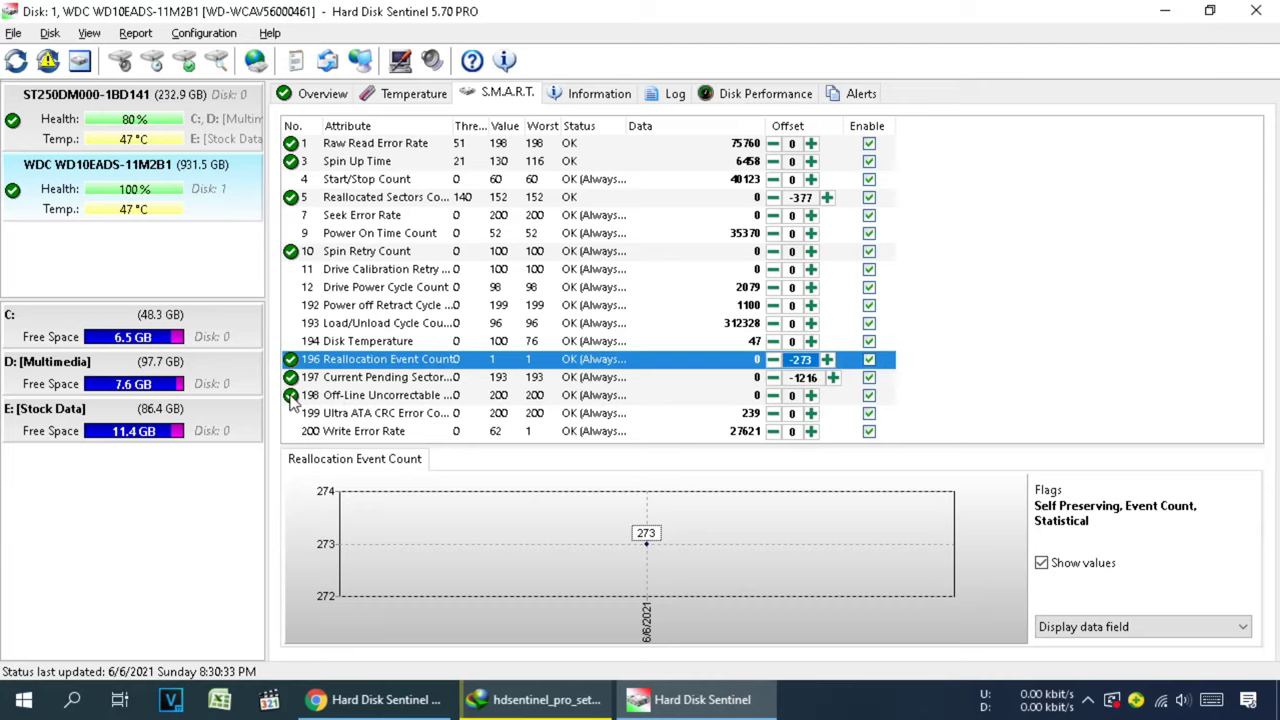
pyautogui.click(290, 379)
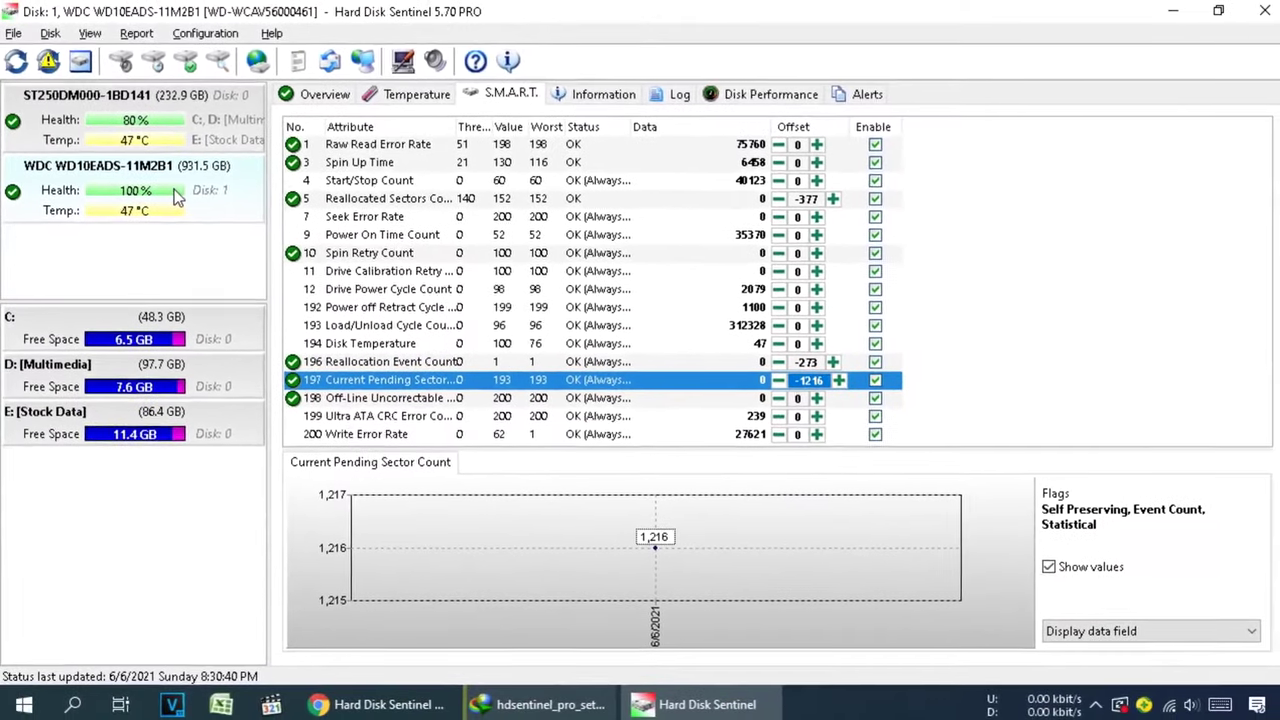
# Step: Check the Overview's 100% Excellent health, then open and cancel the Send Test Report form
pyautogui.click(296, 93)
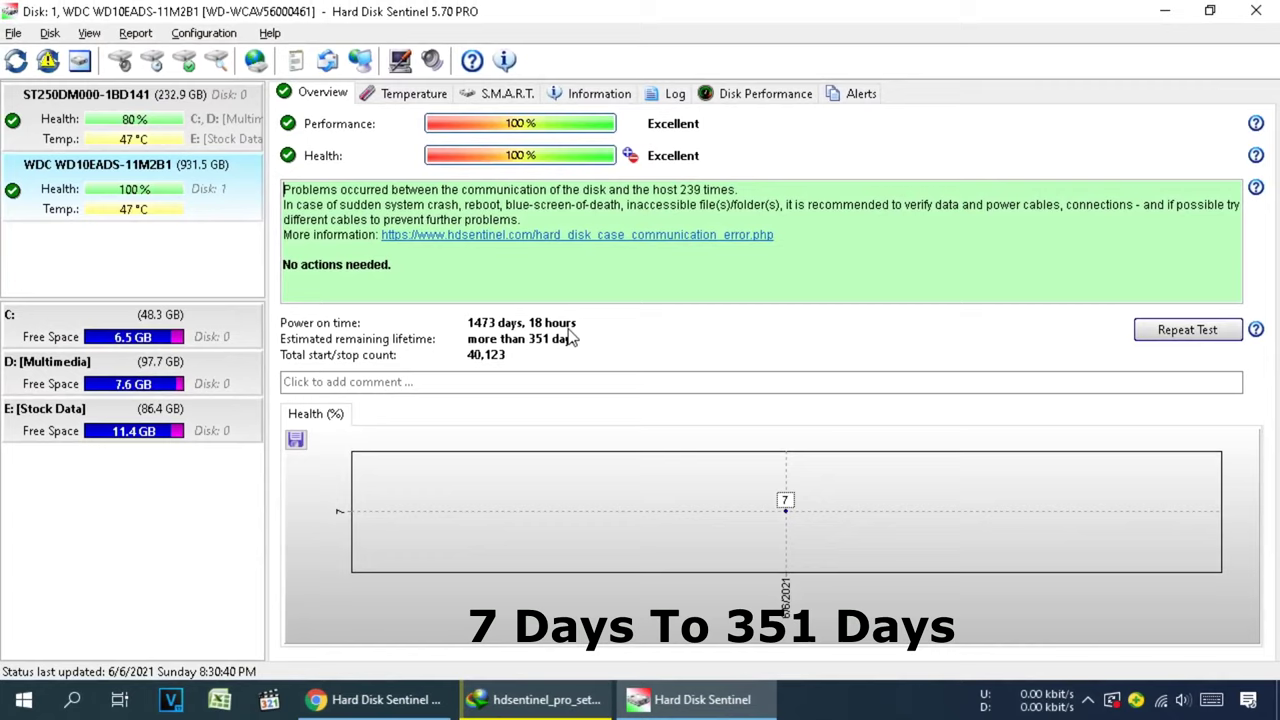
pyautogui.click(360, 60)
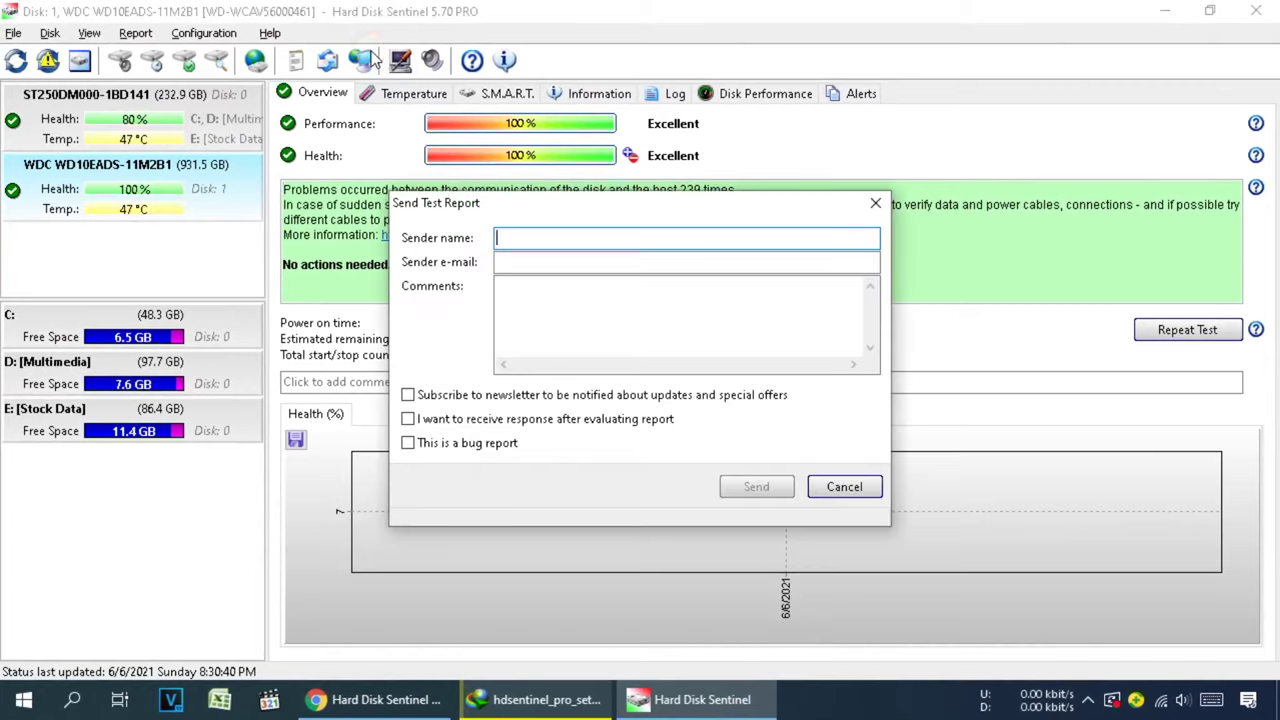
pyautogui.moveTo(490, 228)
pyautogui.mouseDown()
pyautogui.moveTo(505, 251)
pyautogui.moveTo(886, 247)
pyautogui.mouseUp()
pyautogui.moveTo(488, 246)
pyautogui.mouseDown()
pyautogui.moveTo(549, 271)
pyautogui.moveTo(886, 268)
pyautogui.mouseUp()
pyautogui.moveTo(488, 276)
pyautogui.mouseDown()
pyautogui.moveTo(528, 322)
pyautogui.moveTo(884, 377)
pyautogui.mouseUp()
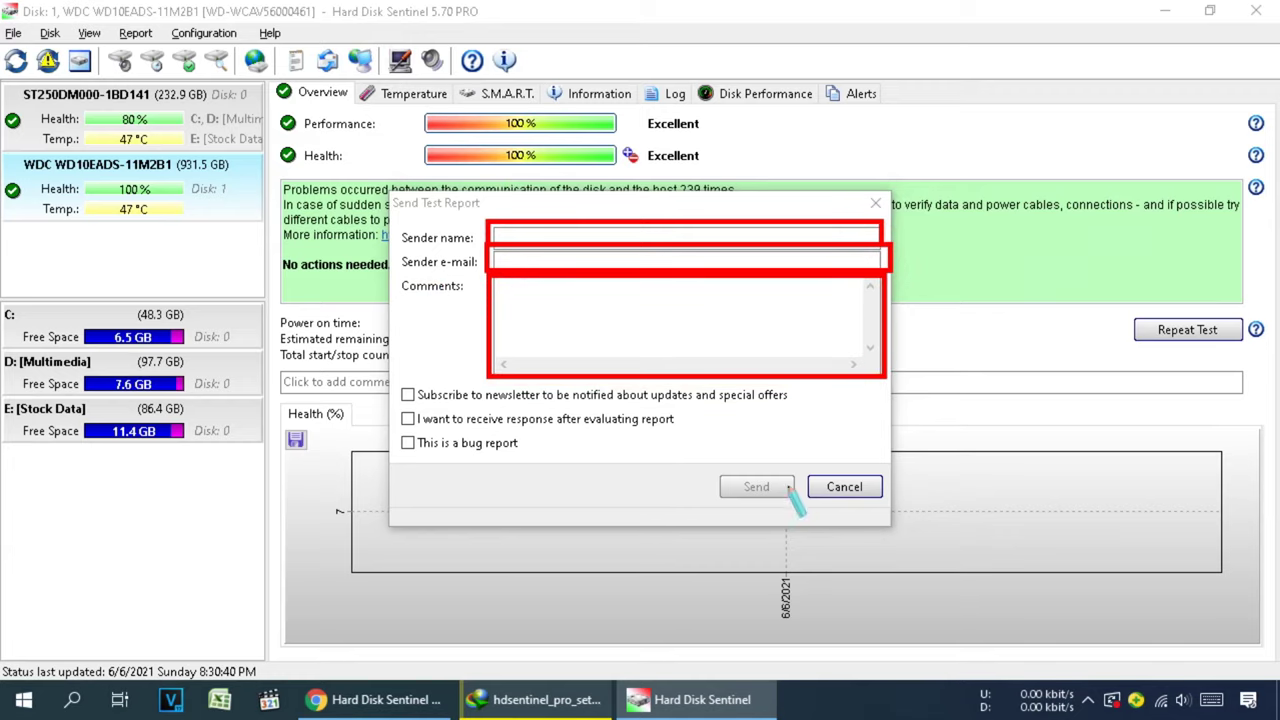
pyautogui.moveTo(711, 464); pyautogui.dragTo(802, 503)
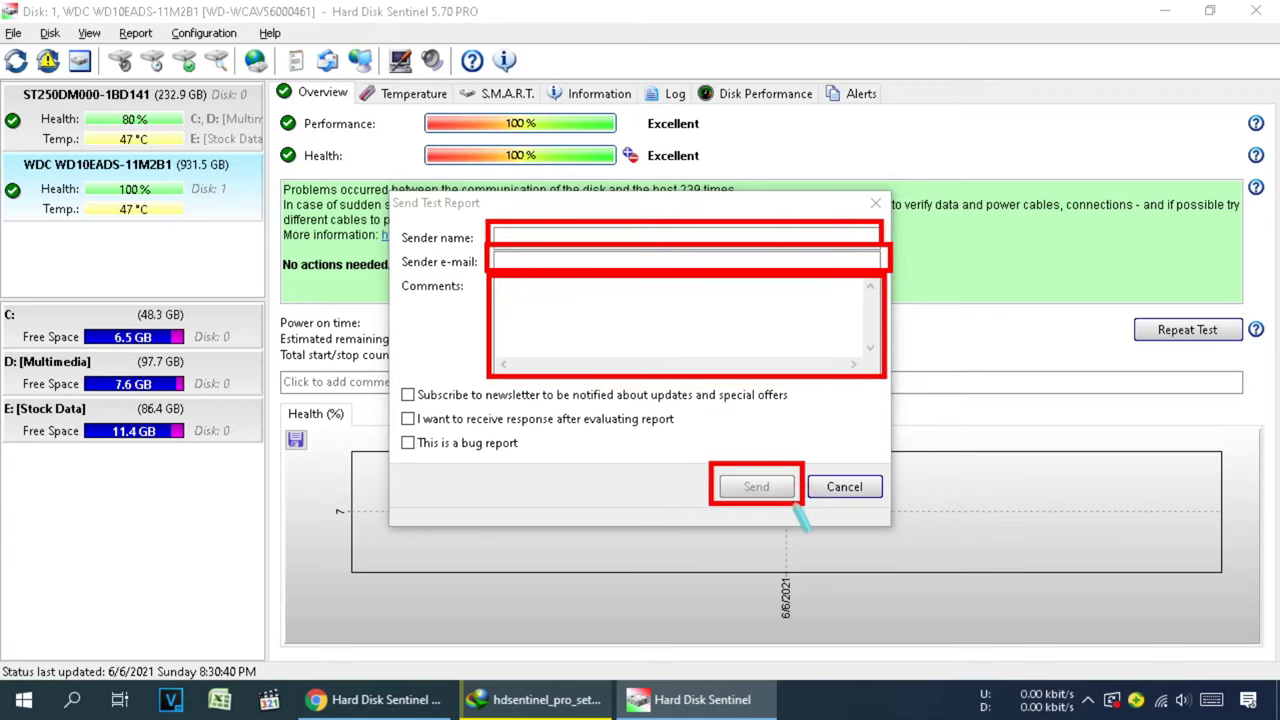
pyautogui.press('e')
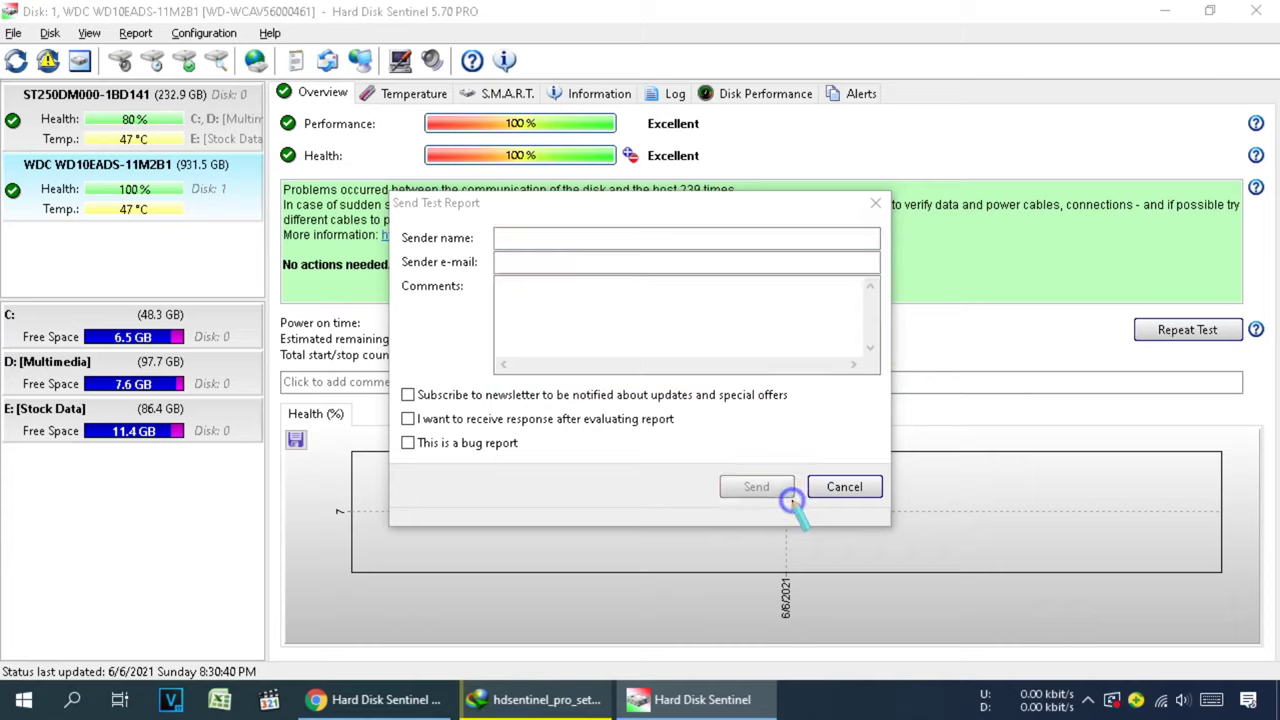
pyautogui.press('Escape')
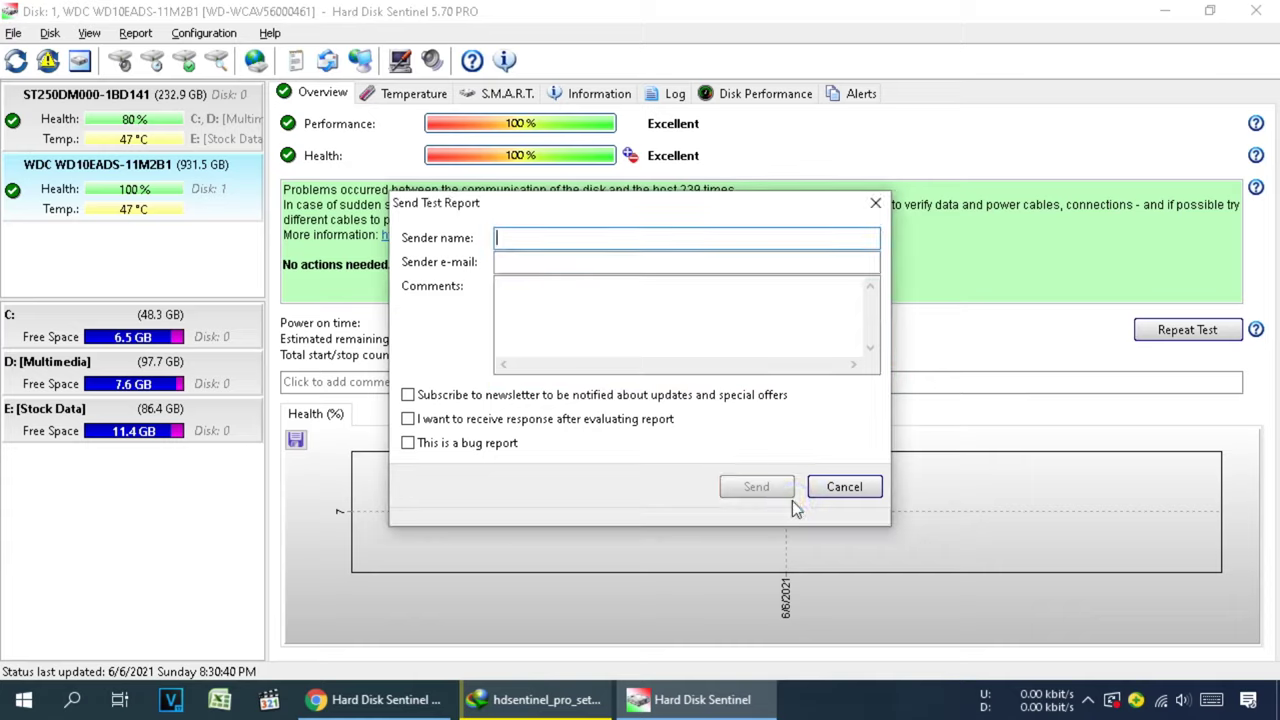
pyautogui.click(843, 487)
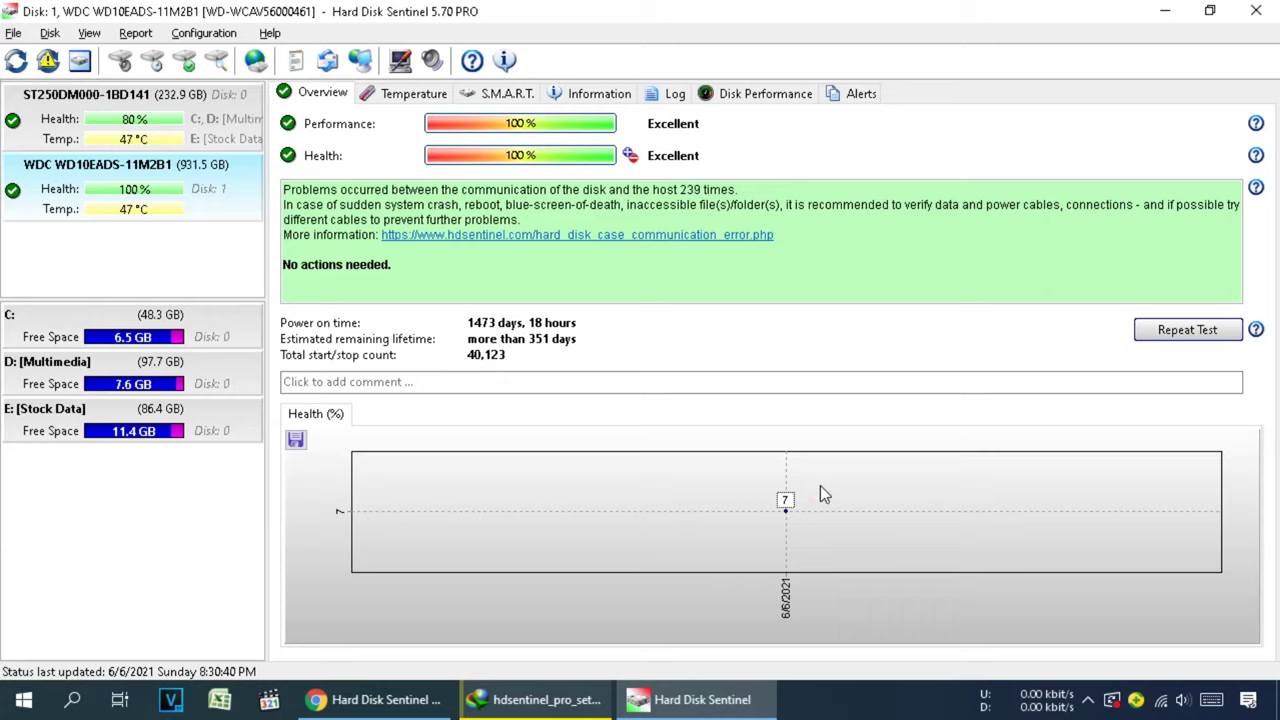